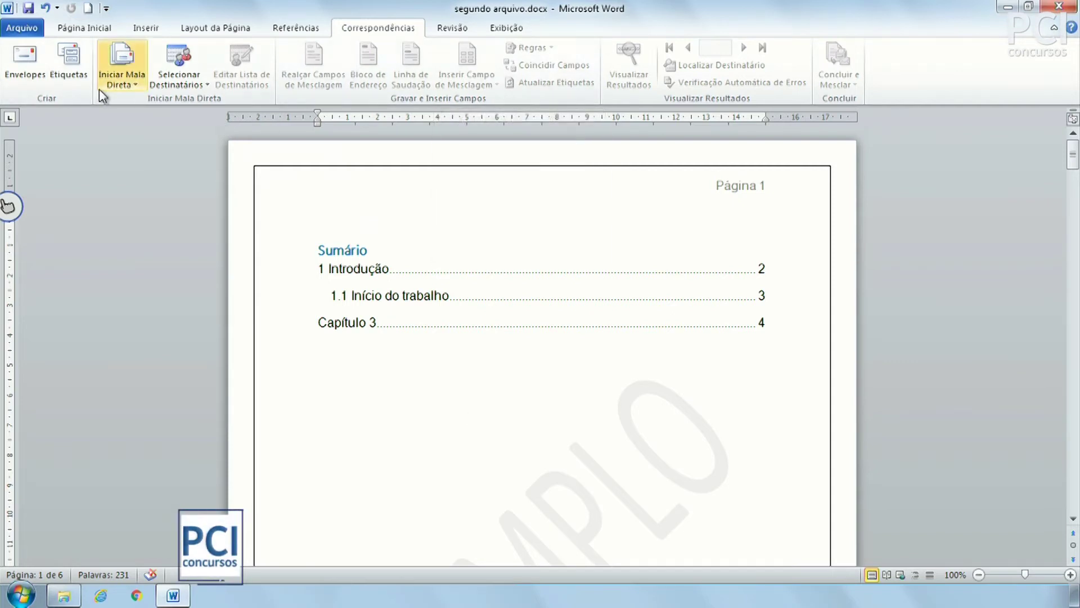
pyautogui.click(492, 362)
pyautogui.doubleClick(522, 432)
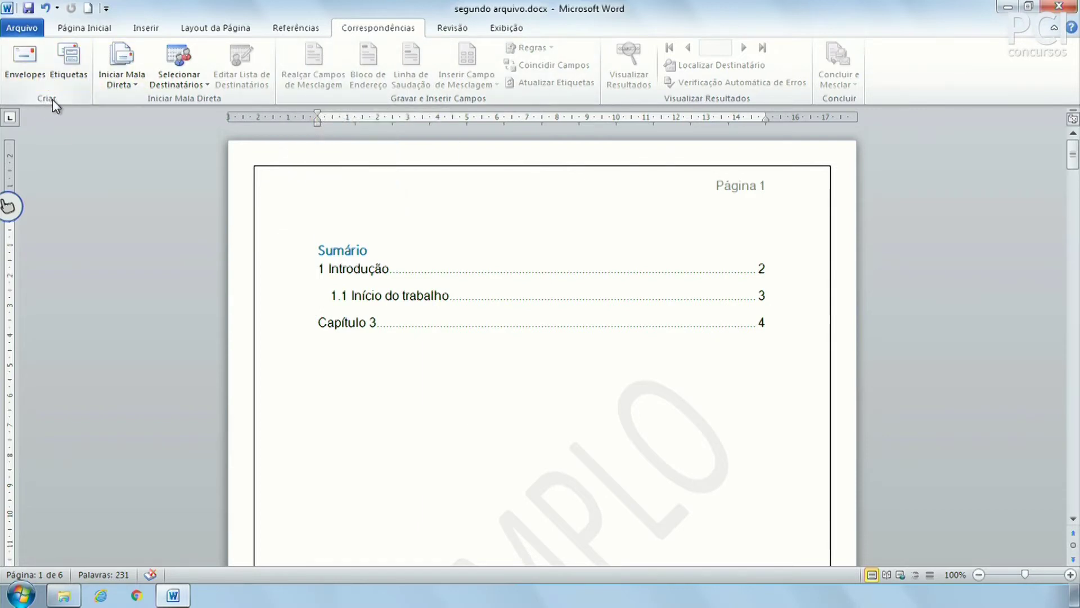
# - Open the envelope and label settings and try to pick the envelope's recipient from the Outlook address book
pyautogui.click(22, 71)
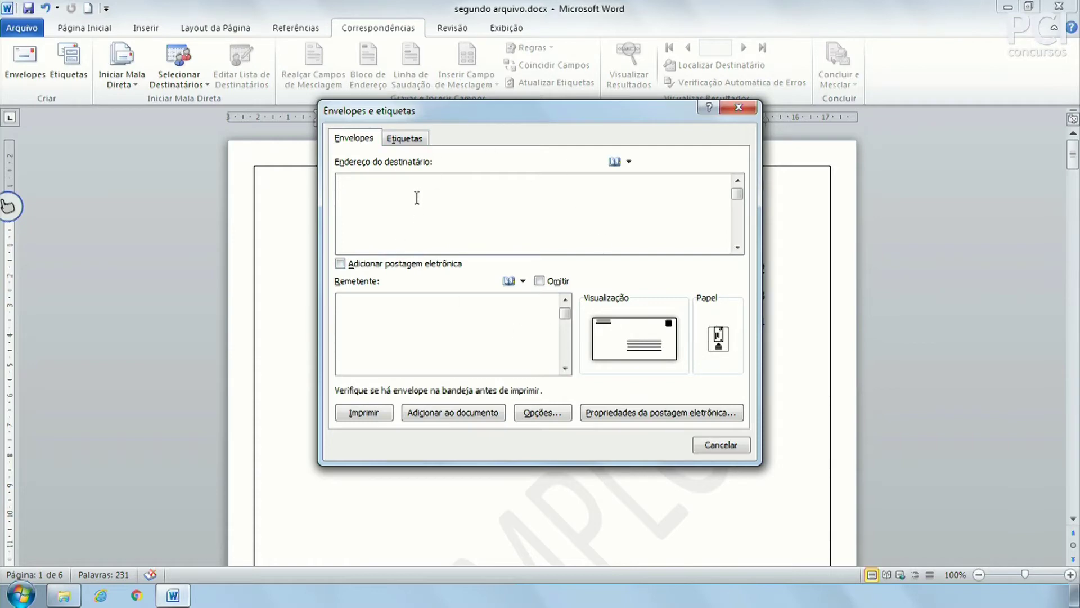
pyautogui.click(418, 140)
pyautogui.click(356, 138)
pyautogui.click(367, 225)
pyautogui.click(615, 162)
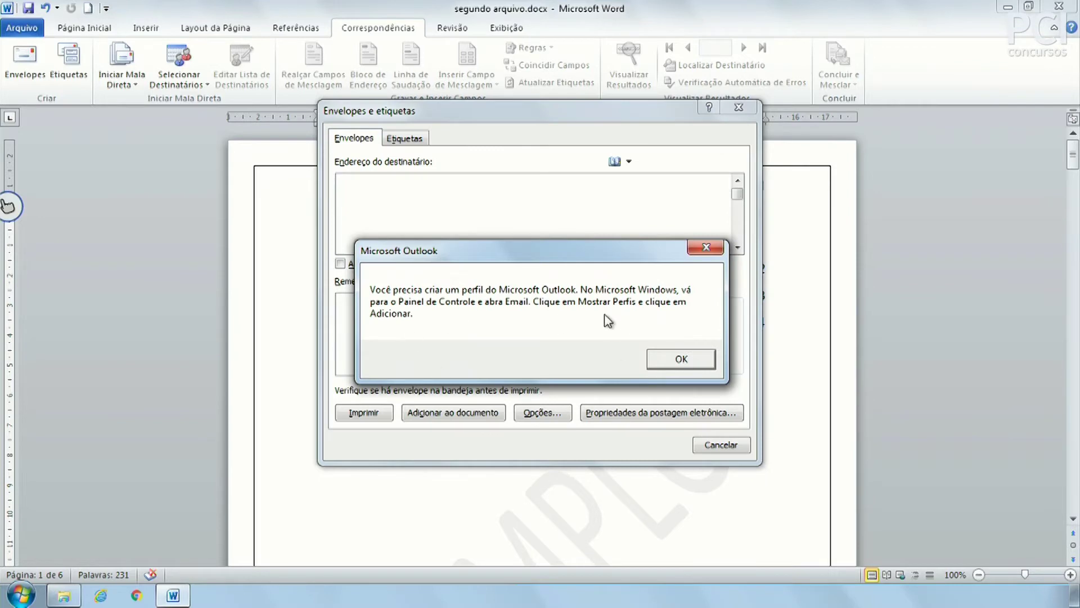
pyautogui.click(668, 359)
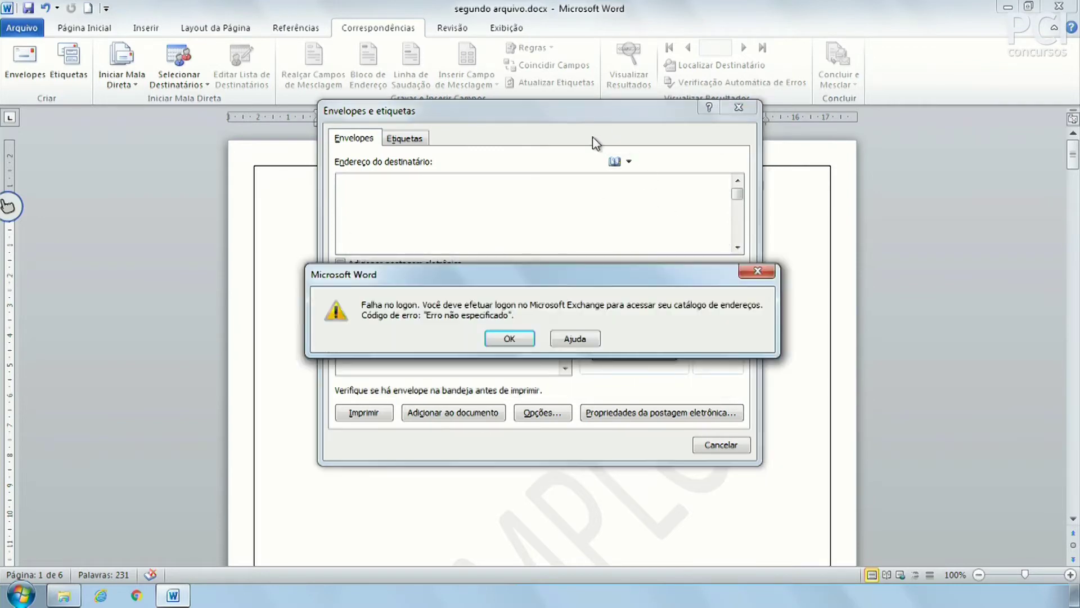
pyautogui.click(517, 344)
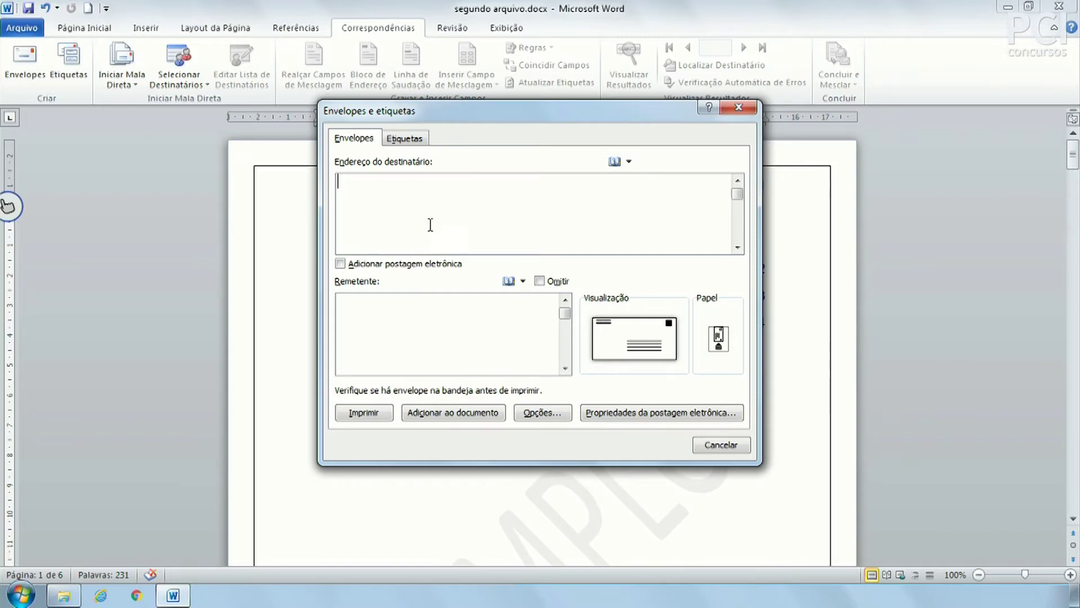
# - Examine the recipient and sender address fields of the envelope
pyautogui.click(432, 365)
pyautogui.click(451, 181)
pyautogui.click(424, 335)
pyautogui.click(460, 200)
pyautogui.click(450, 355)
pyautogui.click(456, 318)
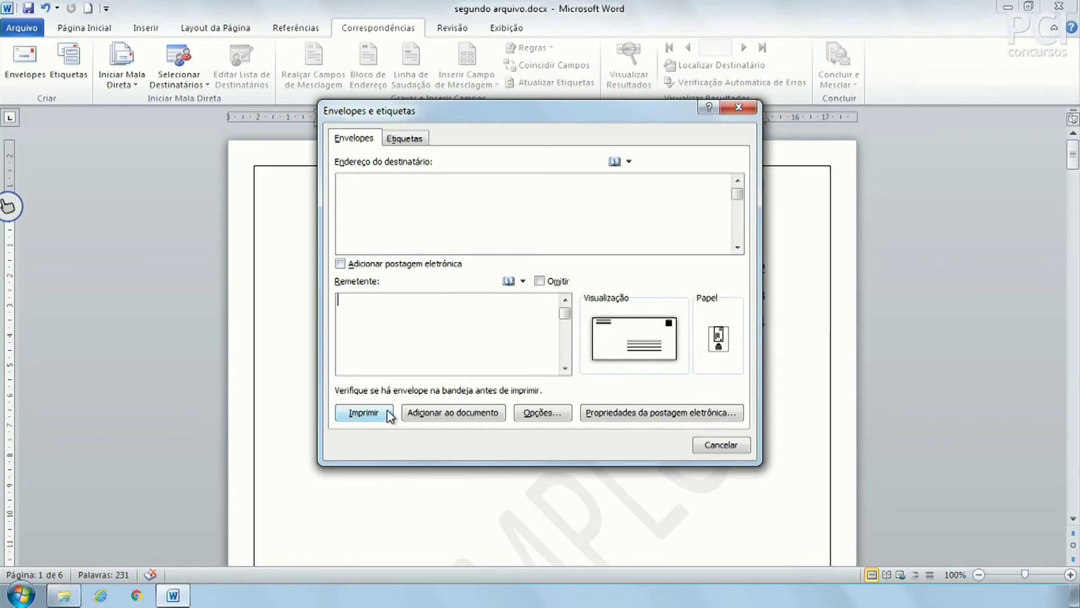
# - Examine the label settings alongside the envelope settings and close them without creating anything
pyautogui.click(396, 142)
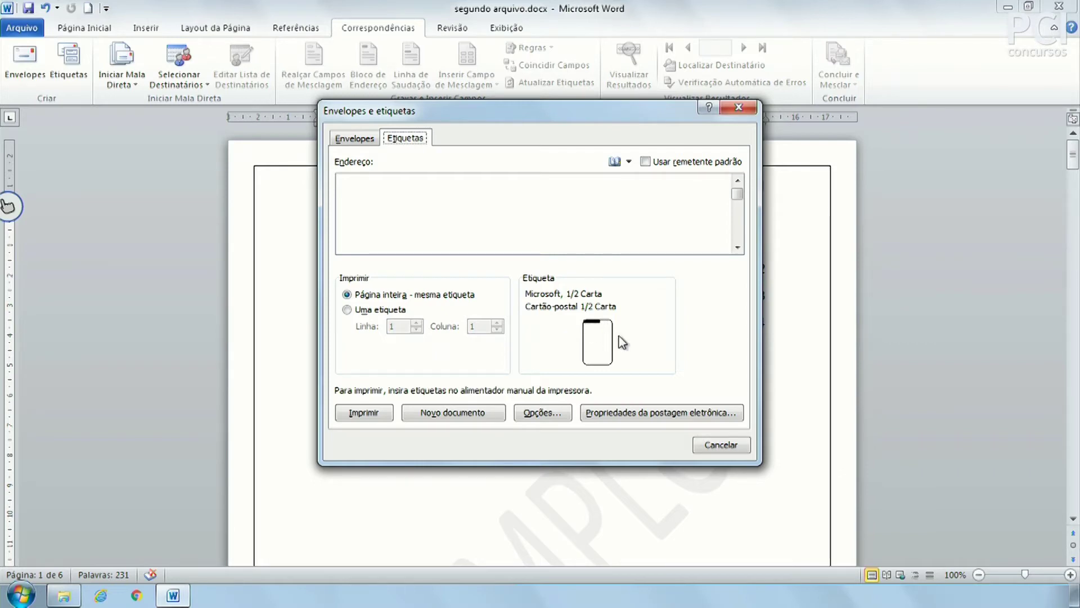
pyautogui.click(507, 215)
pyautogui.click(340, 140)
pyautogui.click(396, 138)
pyautogui.click(719, 445)
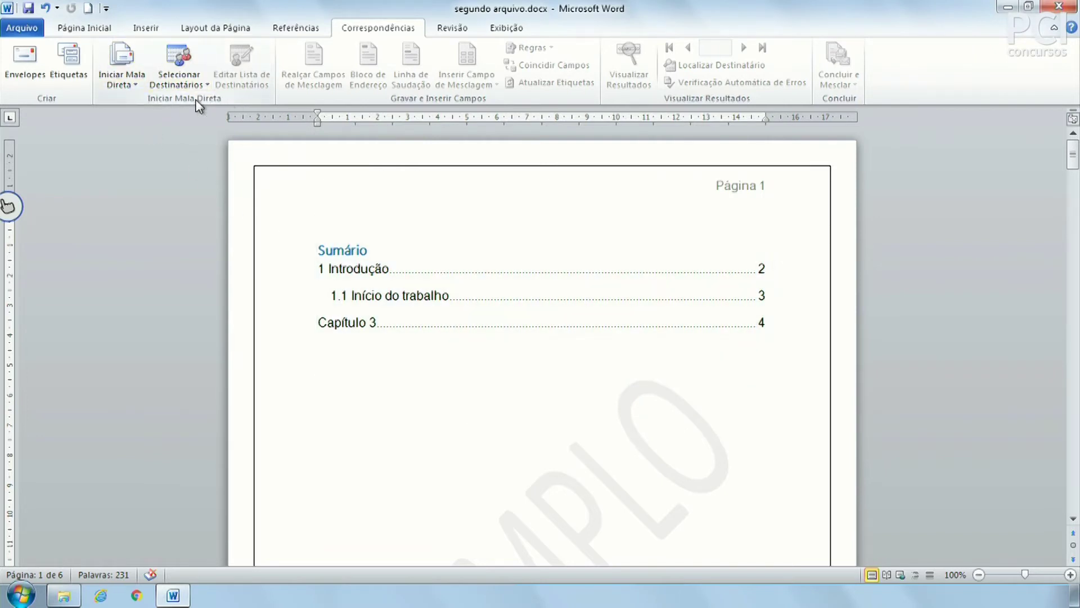
# - View the columns available for a new mail merge recipient list and close it without adding entries
pyautogui.click(120, 85)
pyautogui.click(138, 83)
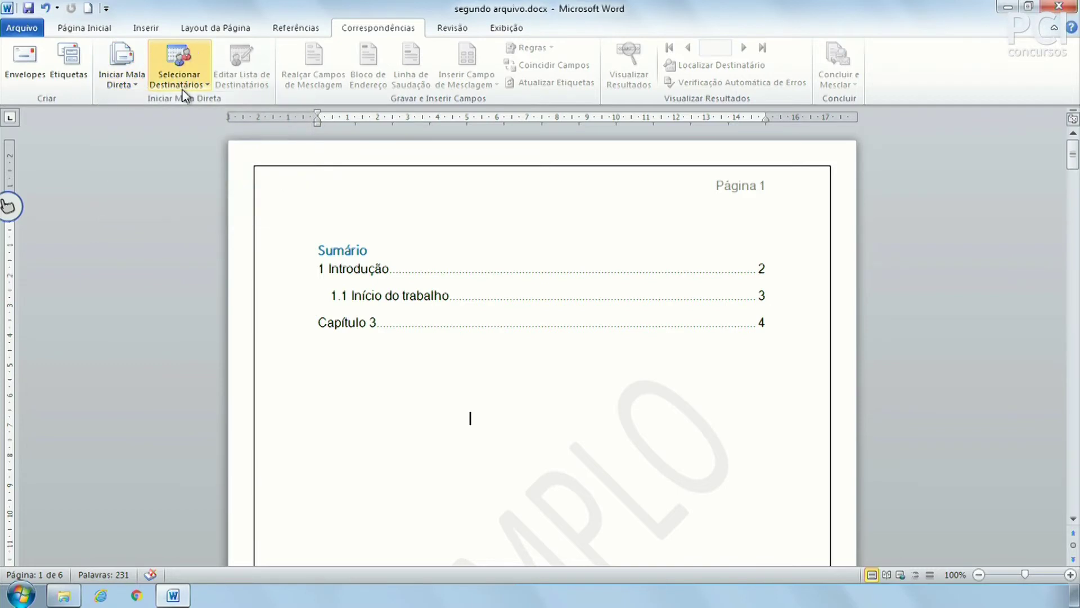
pyautogui.click(179, 85)
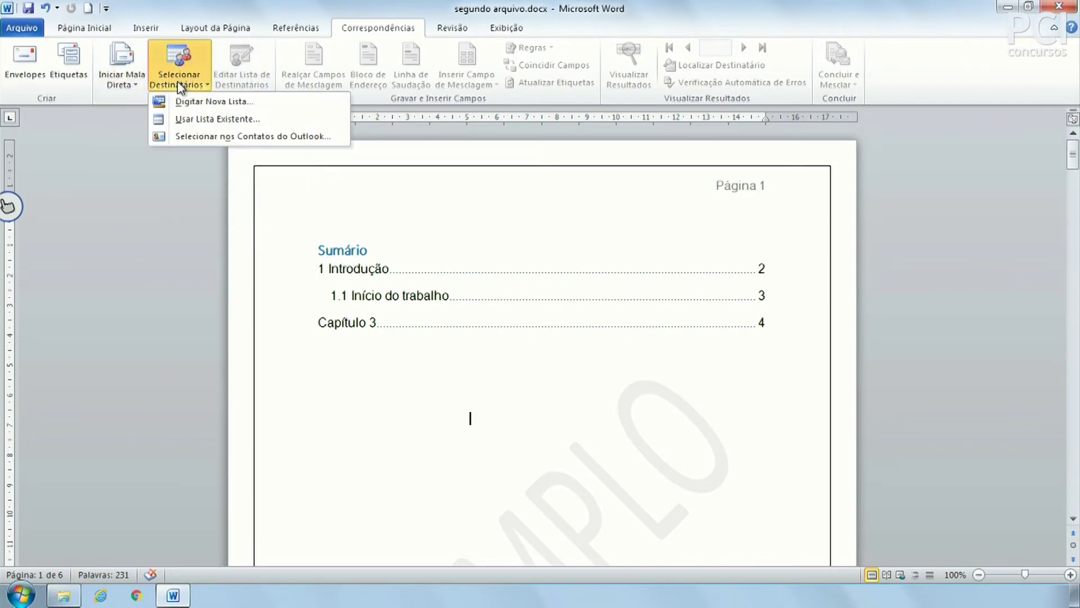
pyautogui.click(193, 102)
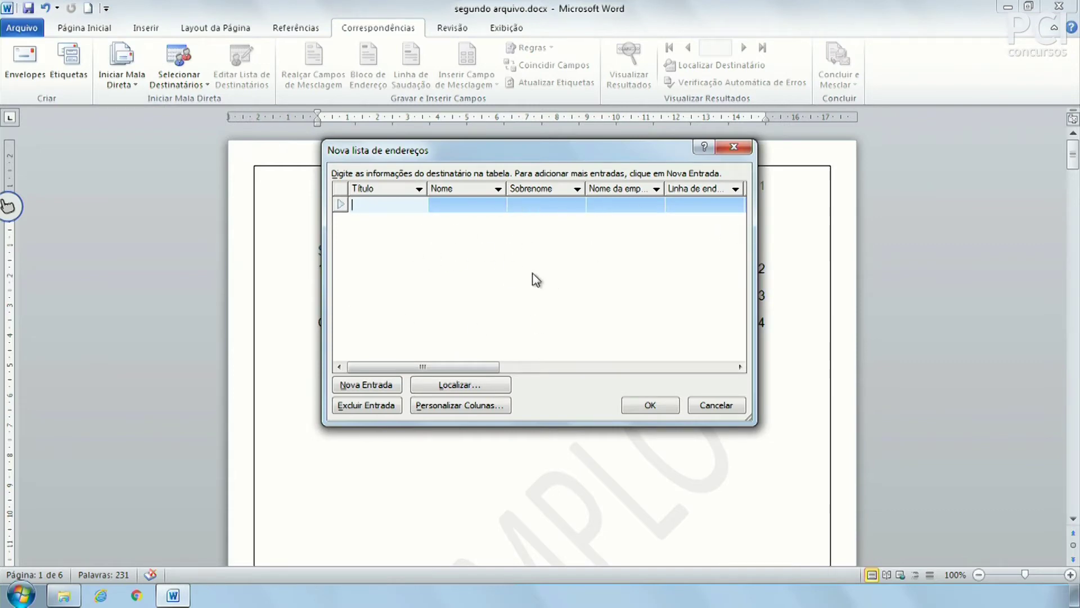
pyautogui.click(731, 406)
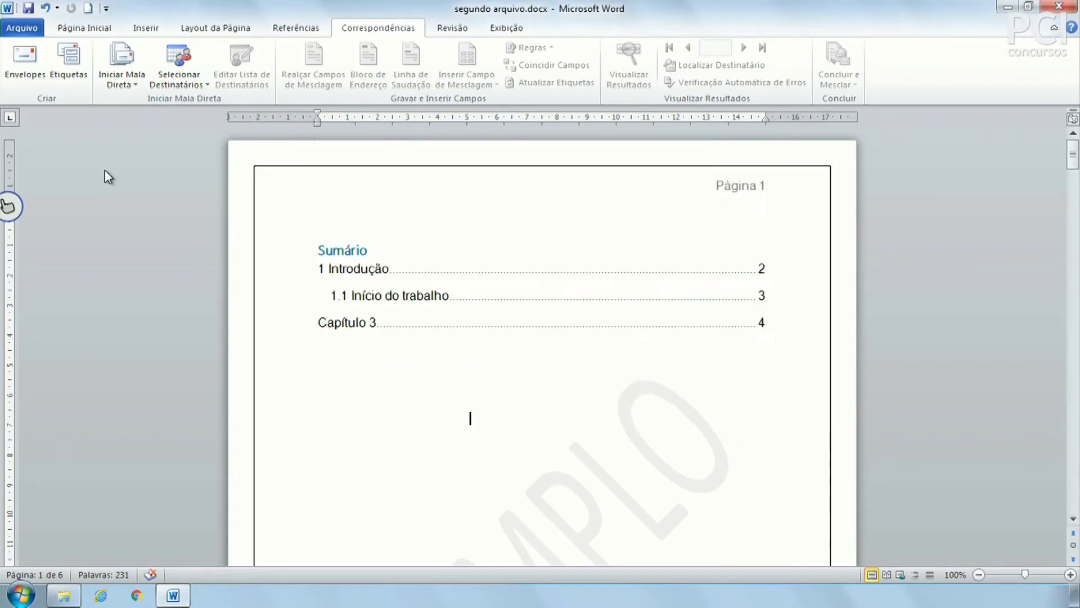
# - Check which file types can serve as an existing recipient list and leave without selecting a data source
pyautogui.click(180, 68)
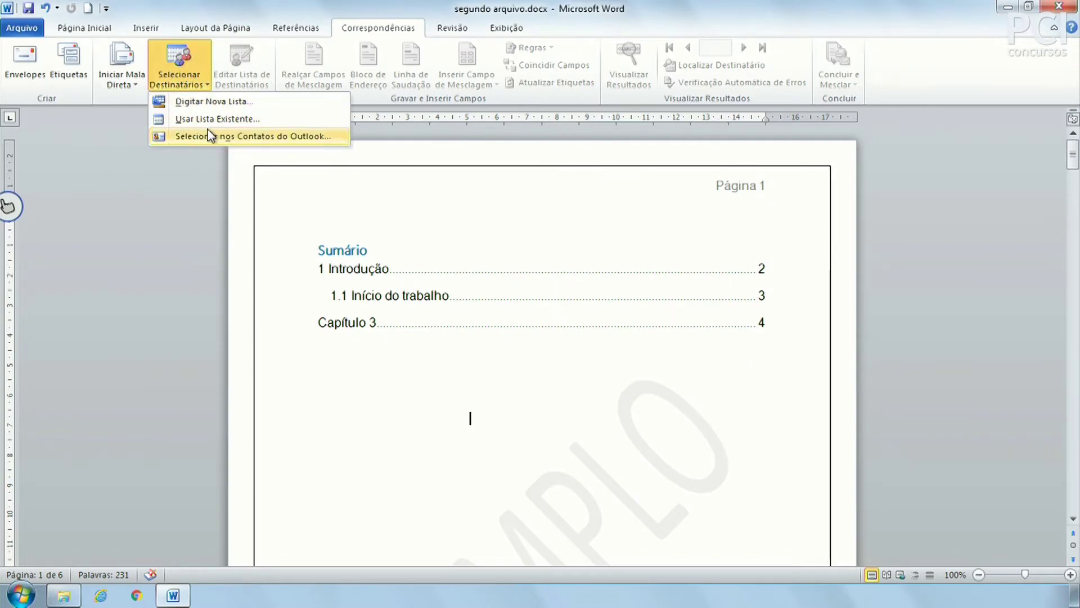
pyautogui.click(262, 118)
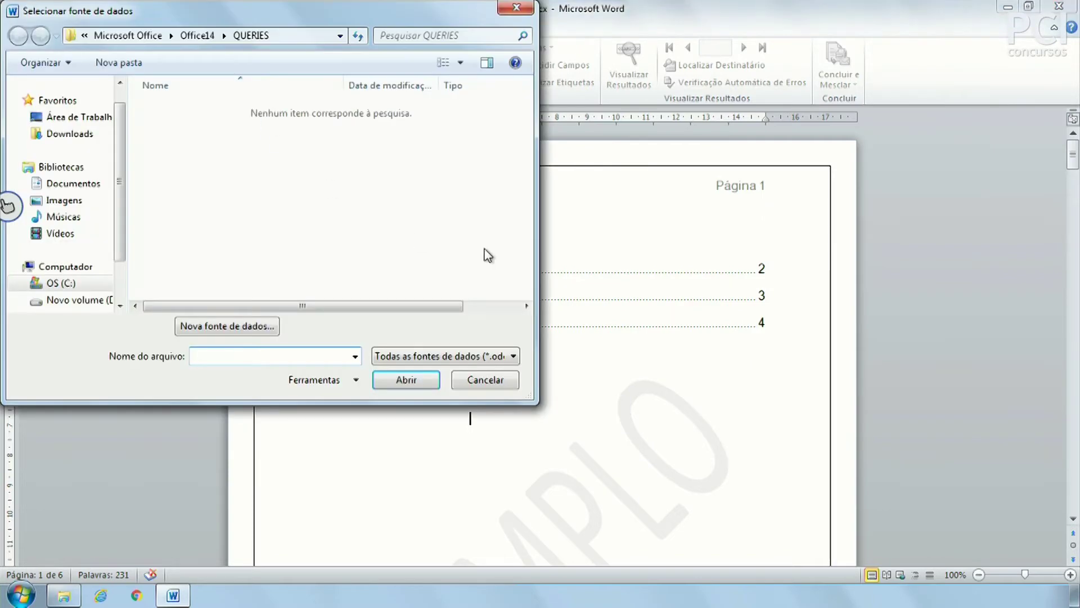
pyautogui.click(466, 356)
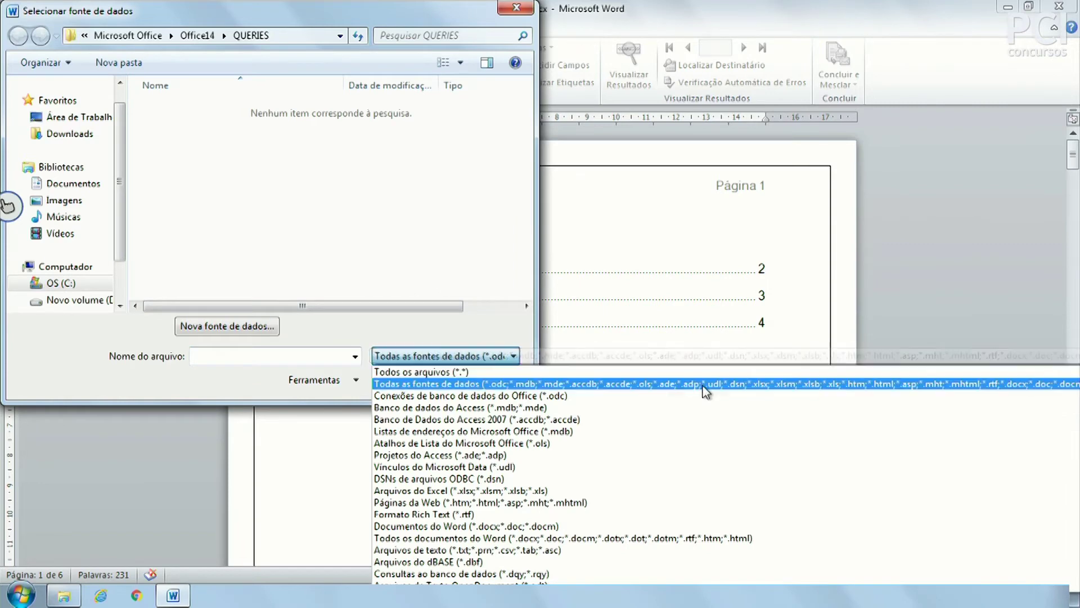
pyautogui.click(382, 220)
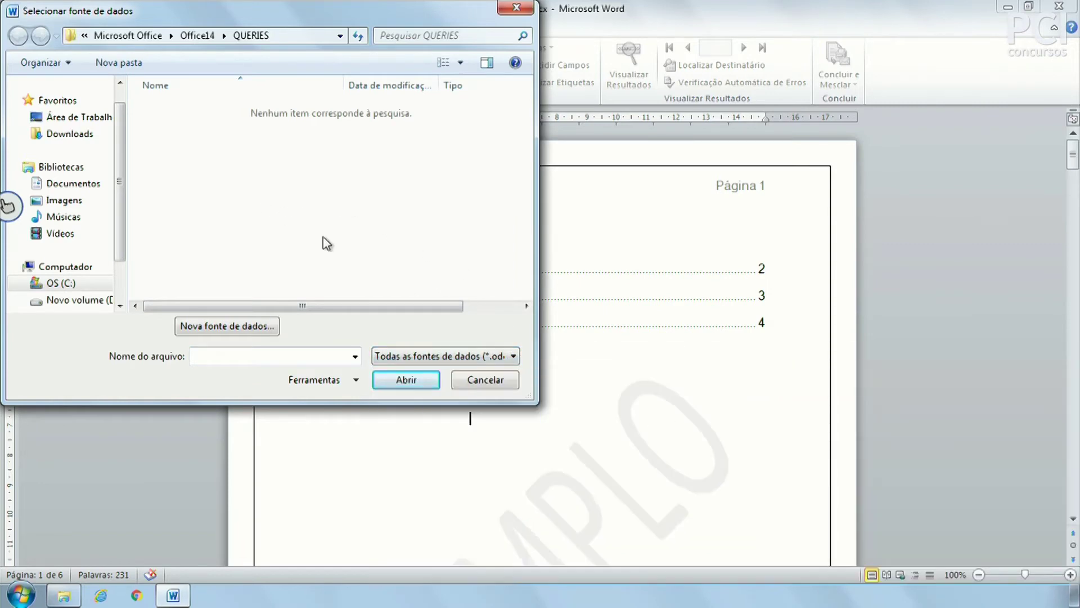
pyautogui.click(451, 357)
pyautogui.click(458, 293)
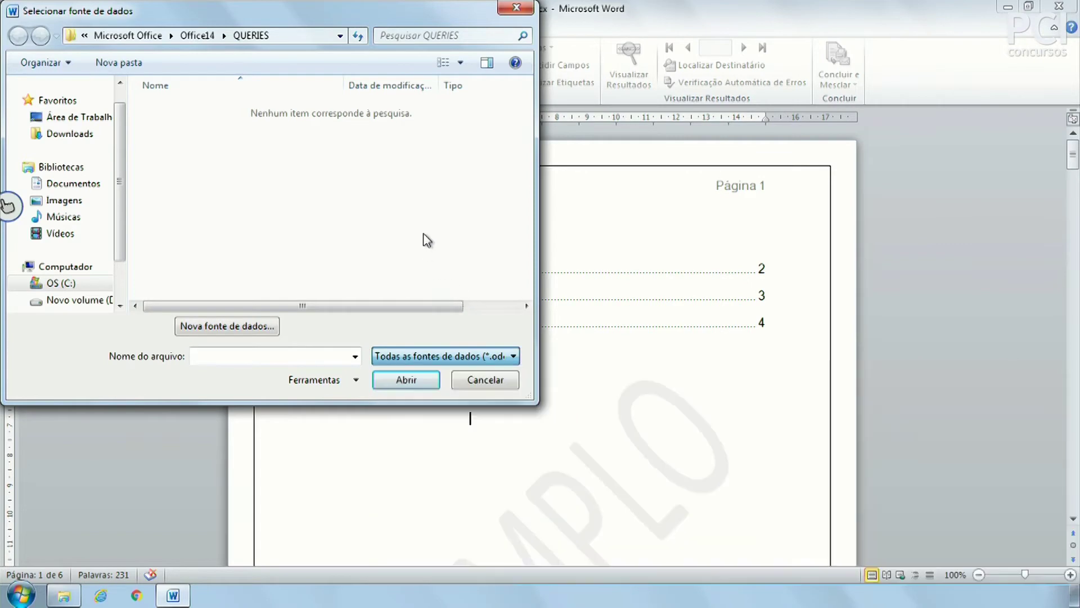
pyautogui.click(476, 375)
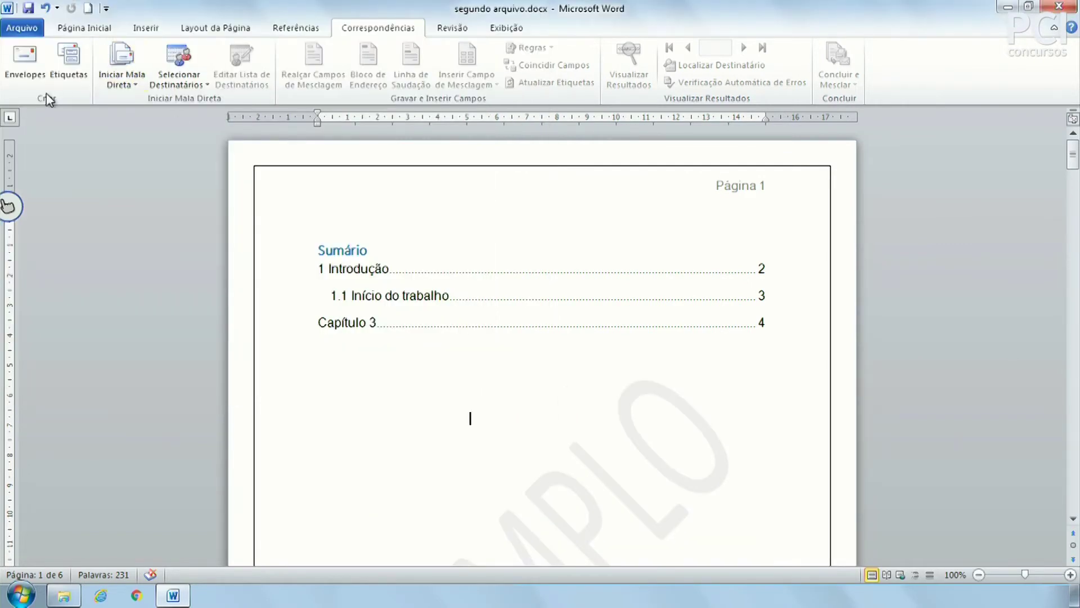
pyautogui.click(420, 322)
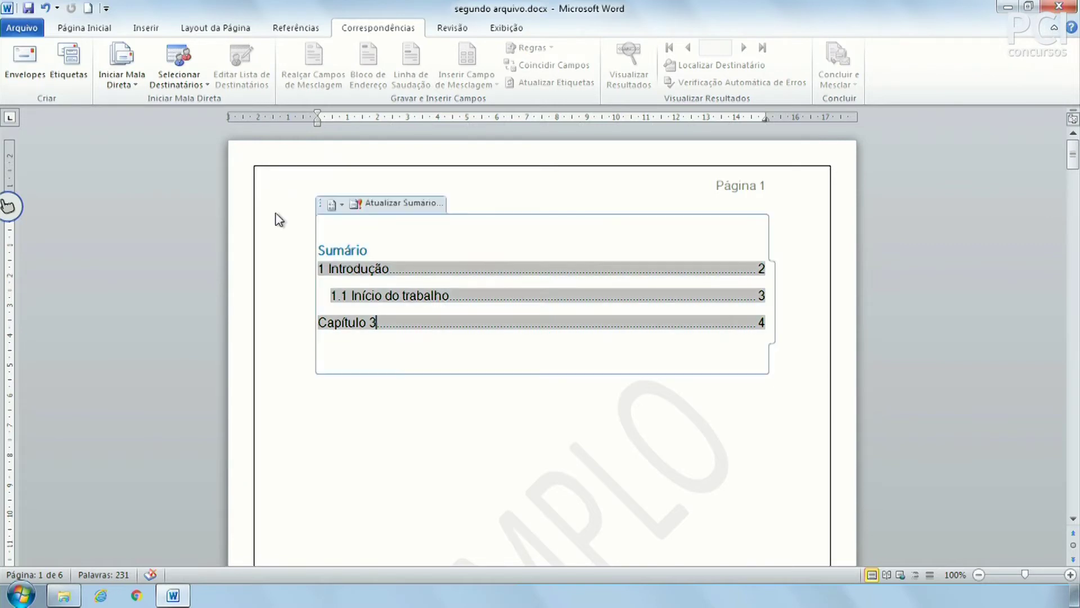
pyautogui.click(129, 78)
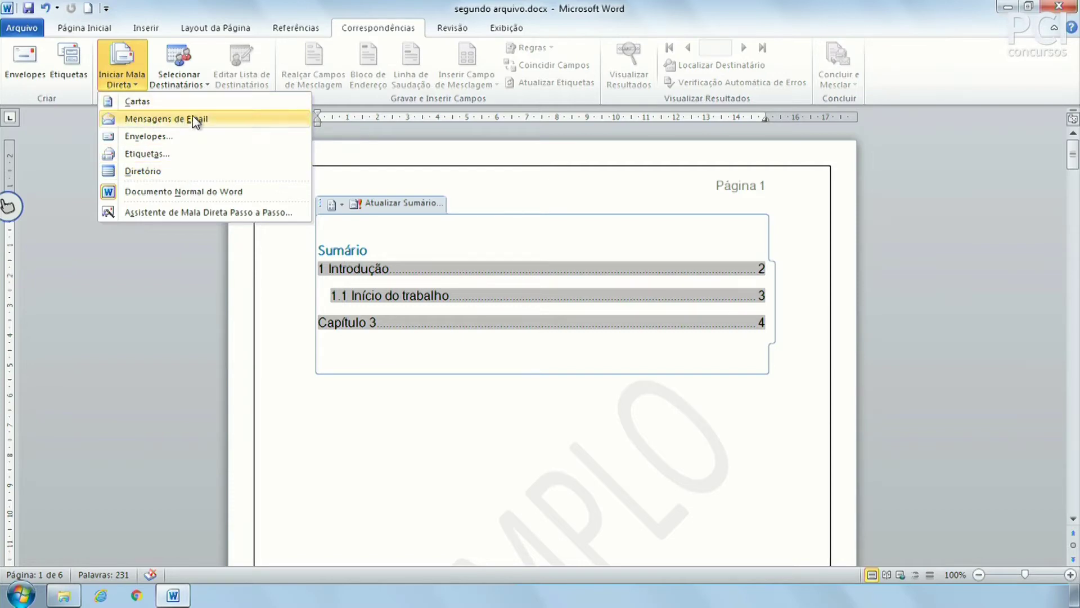
pyautogui.click(600, 479)
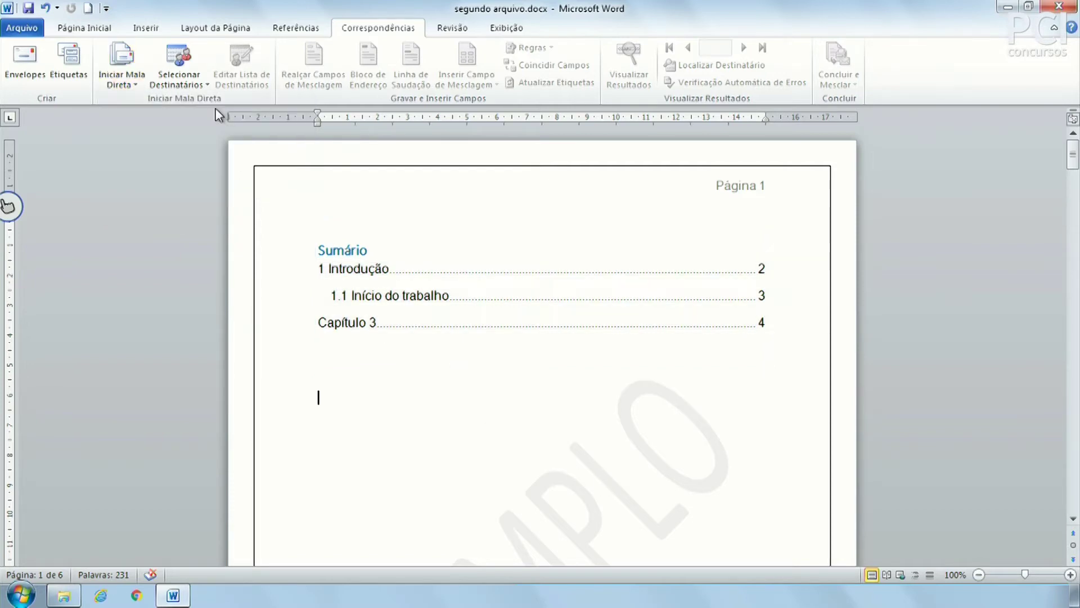
pyautogui.click(120, 80)
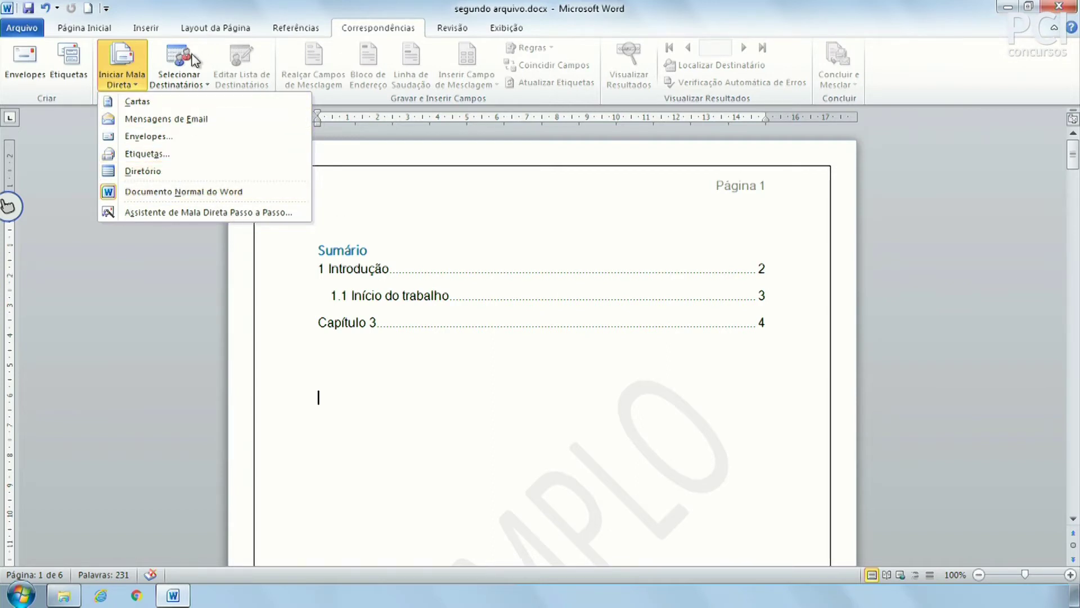
pyautogui.click(186, 70)
# - Set the mail merge document type to letters and switch it to email messages
pyautogui.click(126, 74)
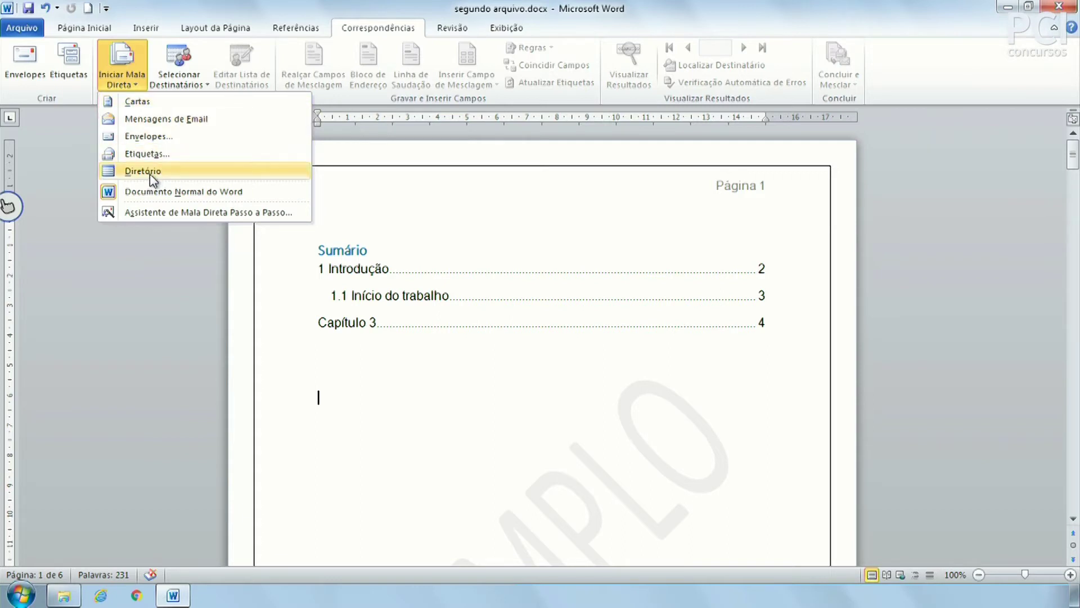
pyautogui.click(166, 104)
pyautogui.click(126, 68)
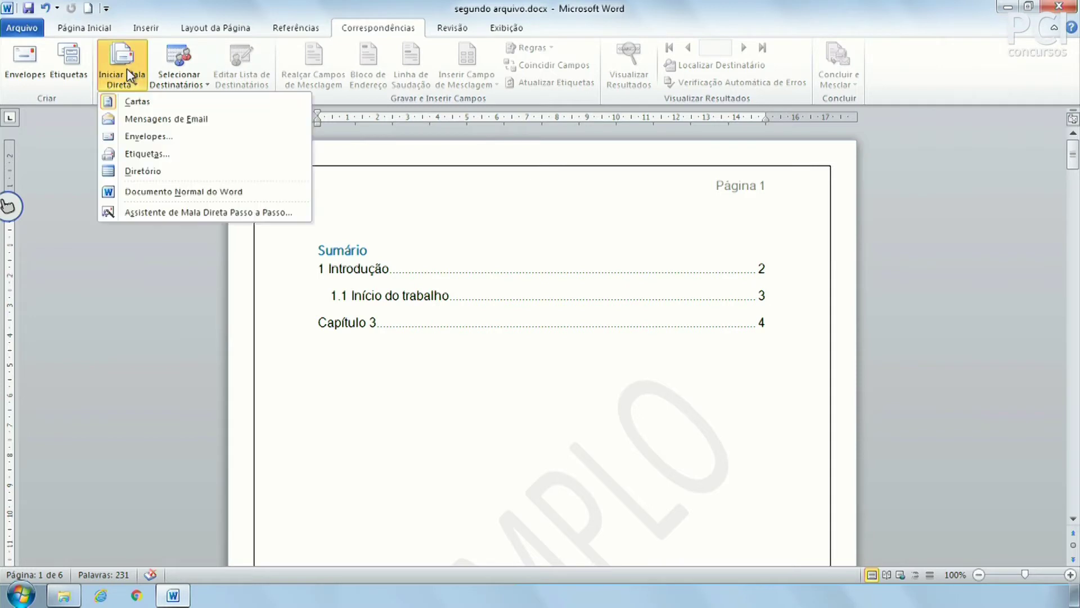
pyautogui.click(147, 119)
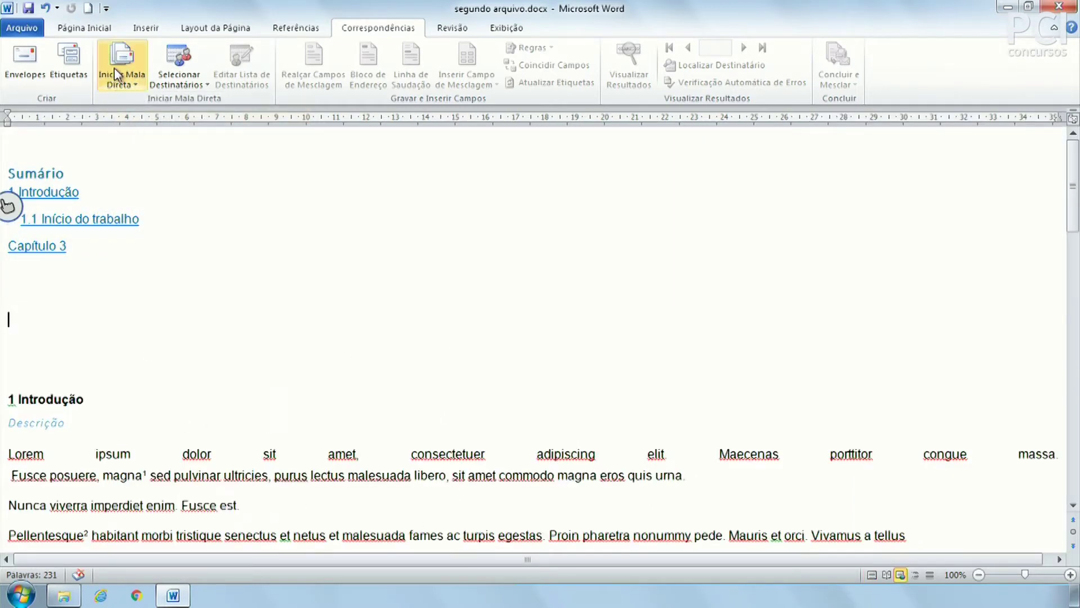
# - Start an envelope mail merge, examine the envelope sizes and printing options, and cancel the envelope options
pyautogui.click(116, 71)
pyautogui.click(139, 137)
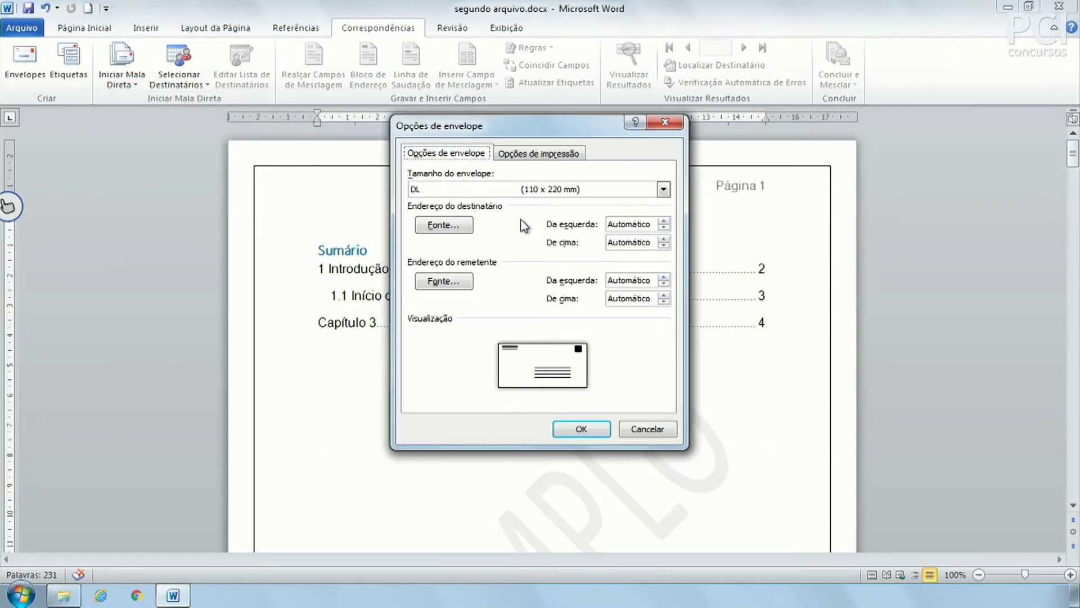
pyautogui.click(559, 189)
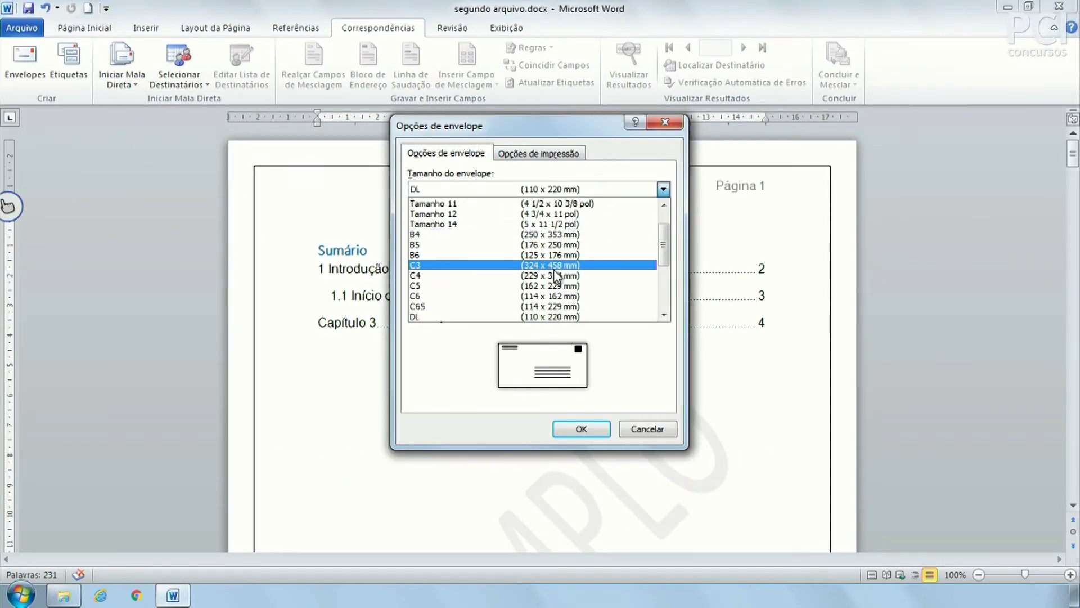
pyautogui.click(538, 153)
pyautogui.click(537, 153)
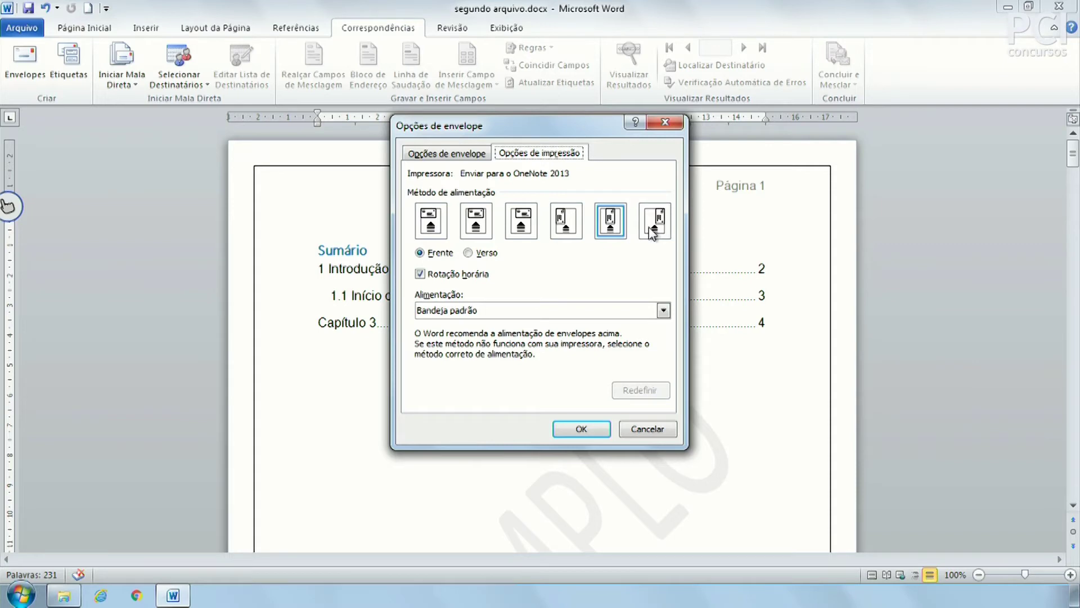
pyautogui.click(435, 153)
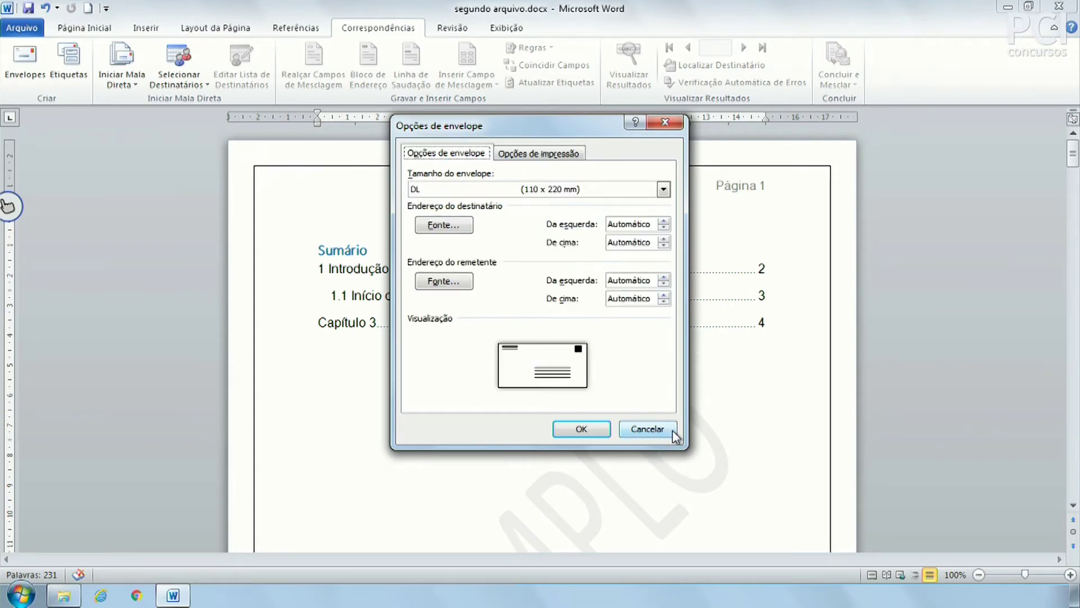
pyautogui.click(647, 429)
# - Return the mail merge document type to a normal Word document
pyautogui.click(110, 80)
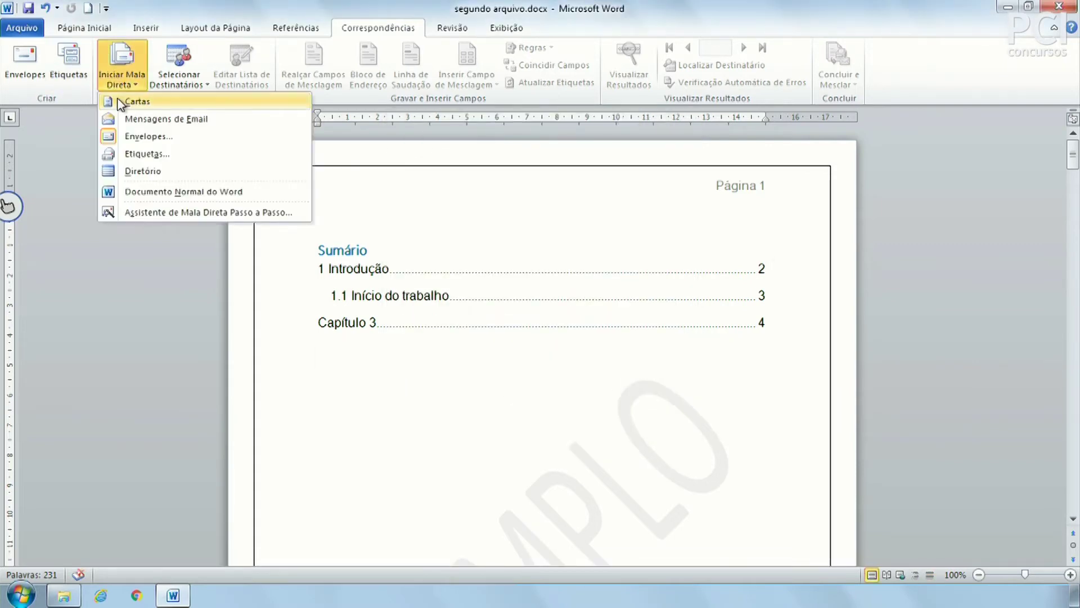
pyautogui.click(129, 191)
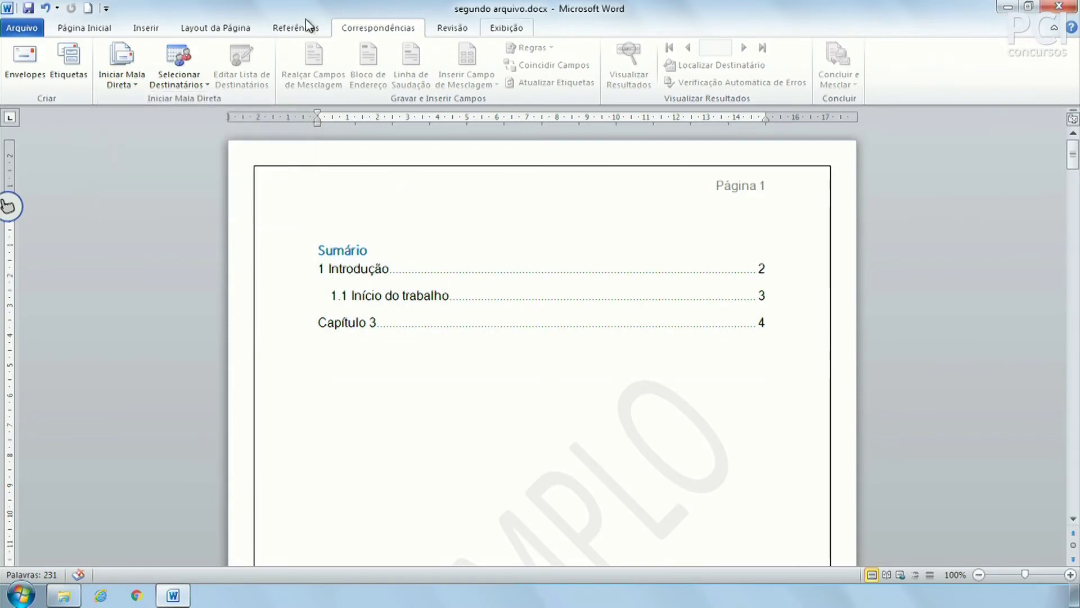
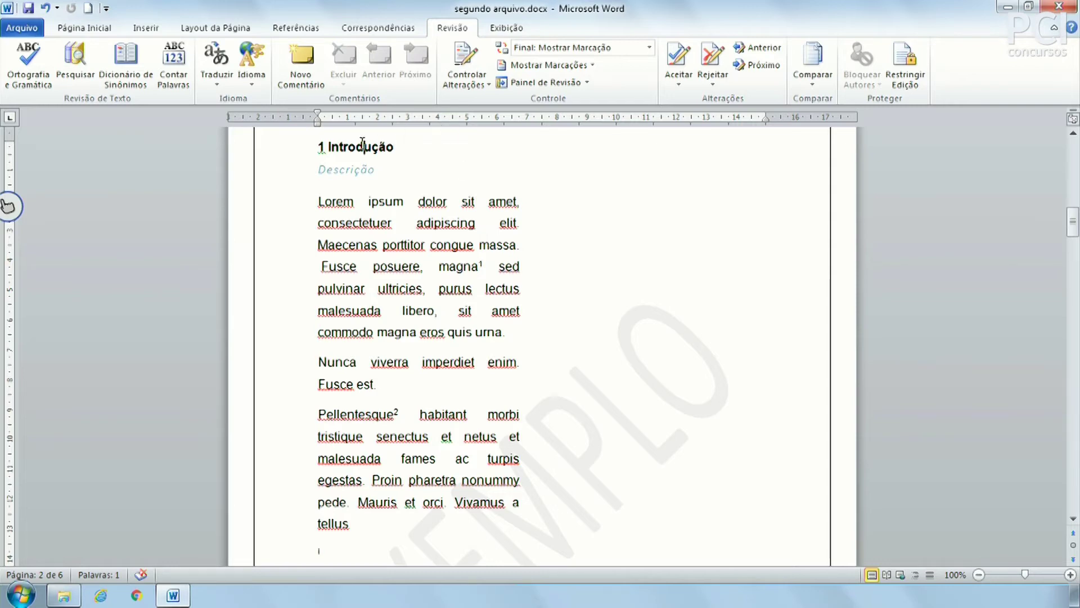
# - Look up synonyms for the heading word "Introdução" in the Brazilian Portuguese thesaurus and browse the suggestions
pyautogui.click(125, 63)
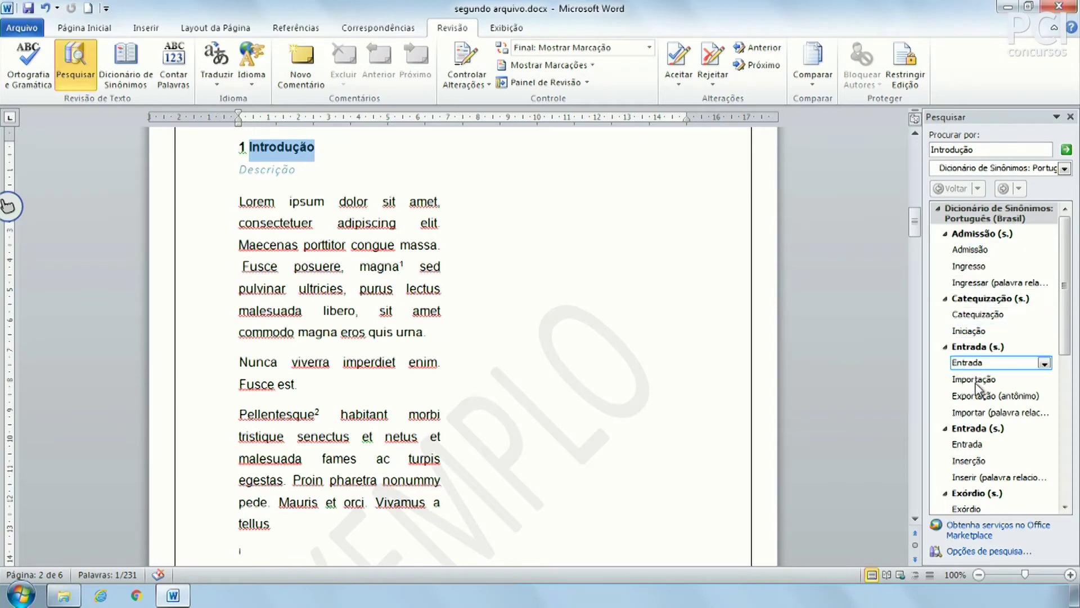
pyautogui.scroll(-3, 1041, 444)
pyautogui.scroll(3, 1035, 405)
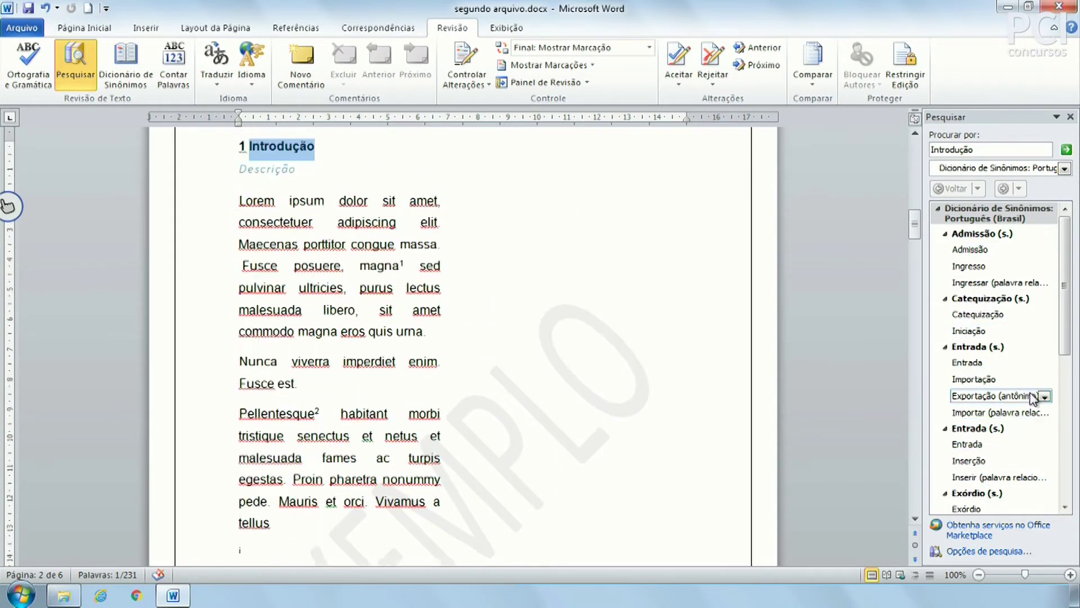
pyautogui.moveTo(1070, 243); pyautogui.dragTo(1064, 267)
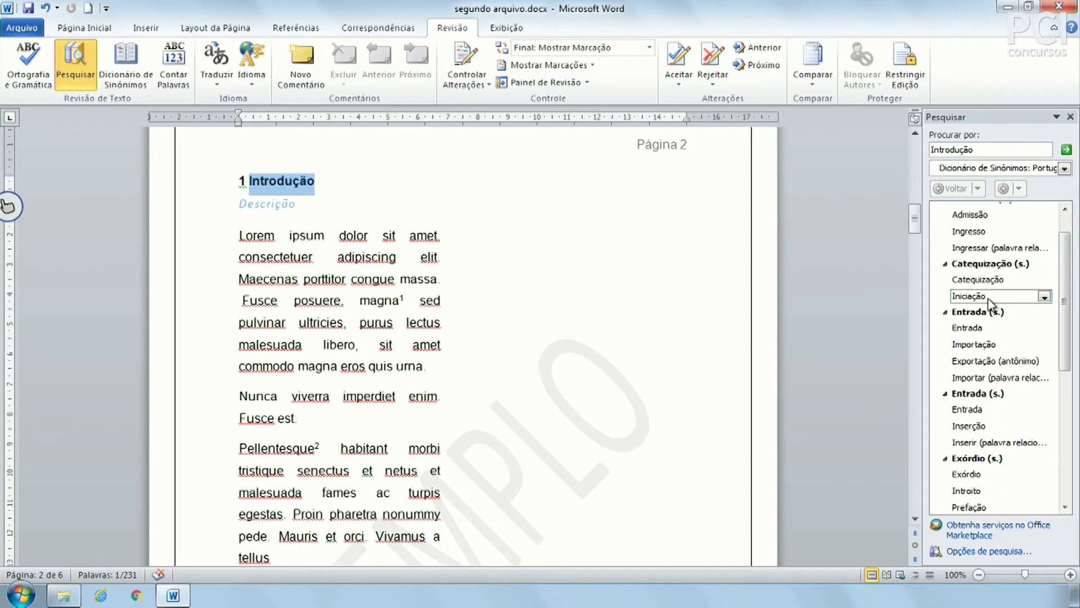
# - Replace the heading word "Introdução" with the thesaurus synonym "Início"
pyautogui.click(967, 328)
pyautogui.click(1044, 332)
pyautogui.click(1032, 350)
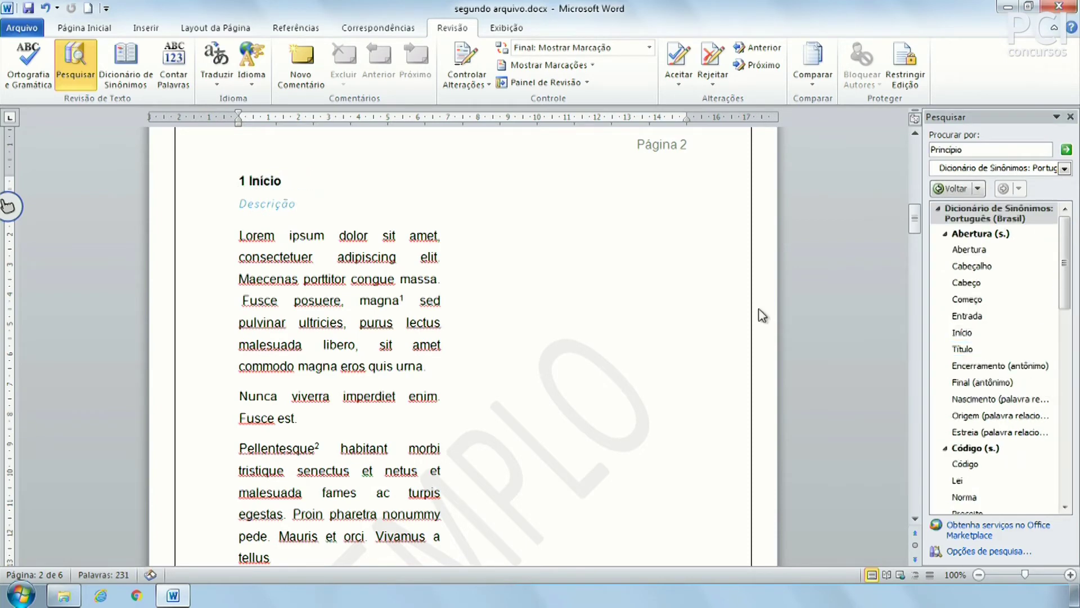
pyautogui.moveTo(262, 181); pyautogui.dragTo(306, 187)
pyautogui.click(302, 180)
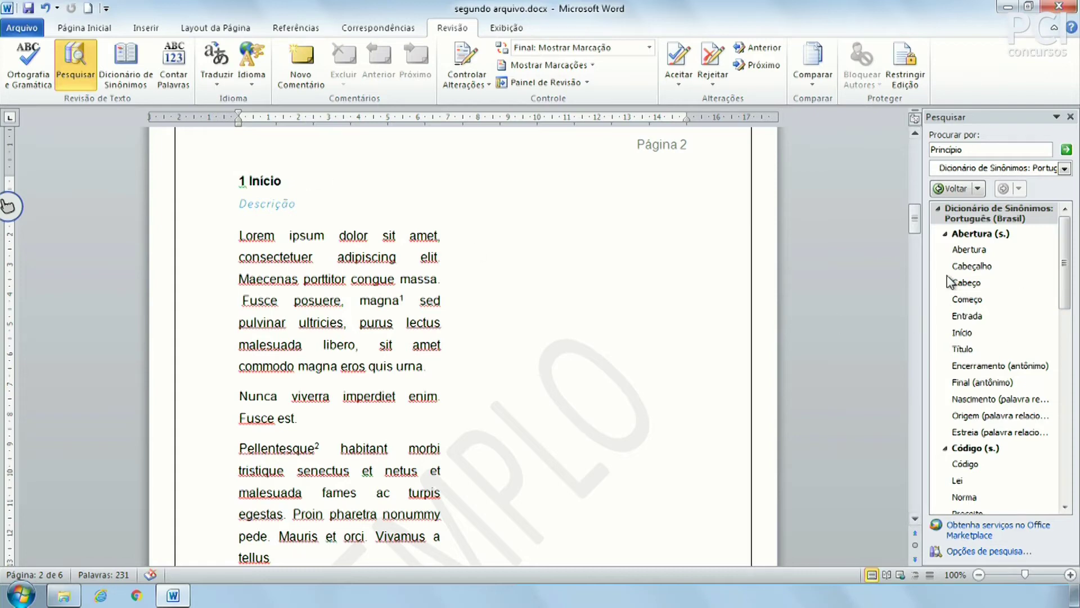
# - Copy the synonym "Cabeçalho" from the thesaurus results and close the research pane
pyautogui.click(1044, 269)
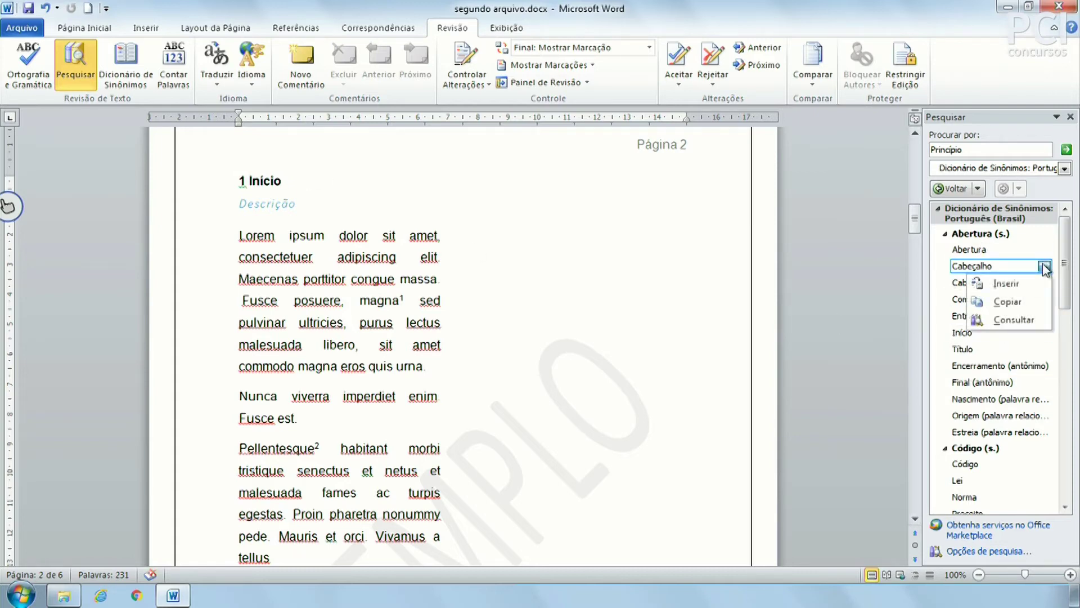
pyautogui.click(1018, 304)
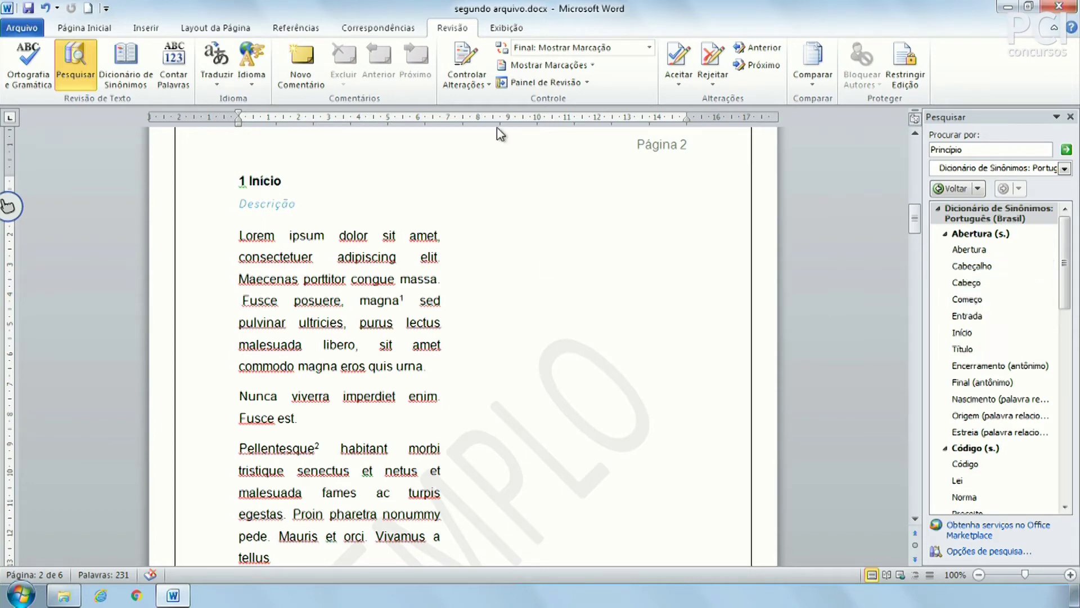
pyautogui.click(1071, 116)
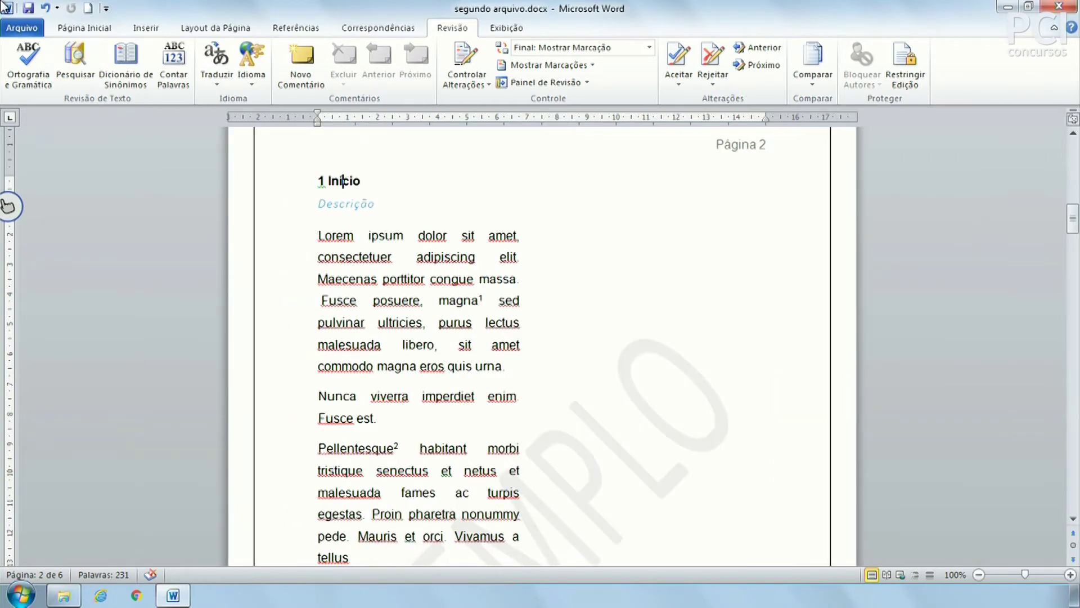
# - Check the document's word count statistics and examine the available translation options
pyautogui.click(160, 59)
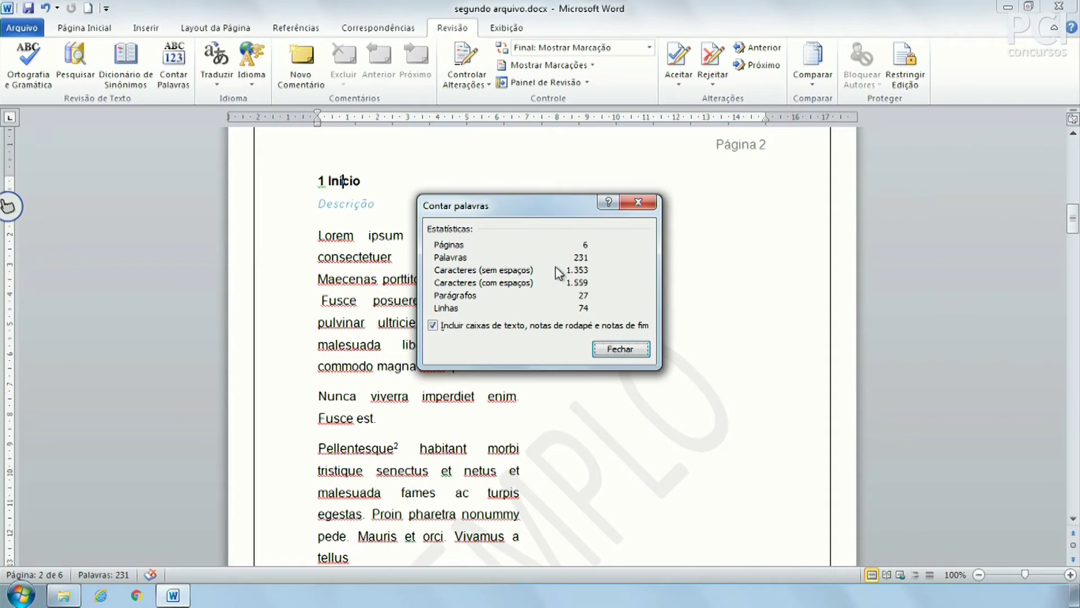
pyautogui.click(621, 350)
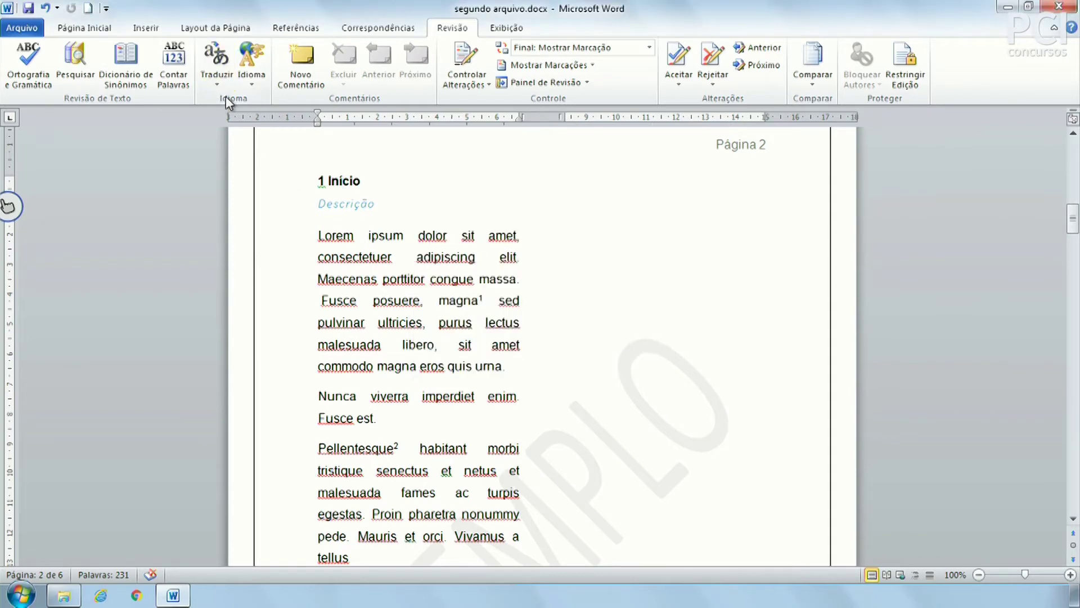
pyautogui.click(222, 75)
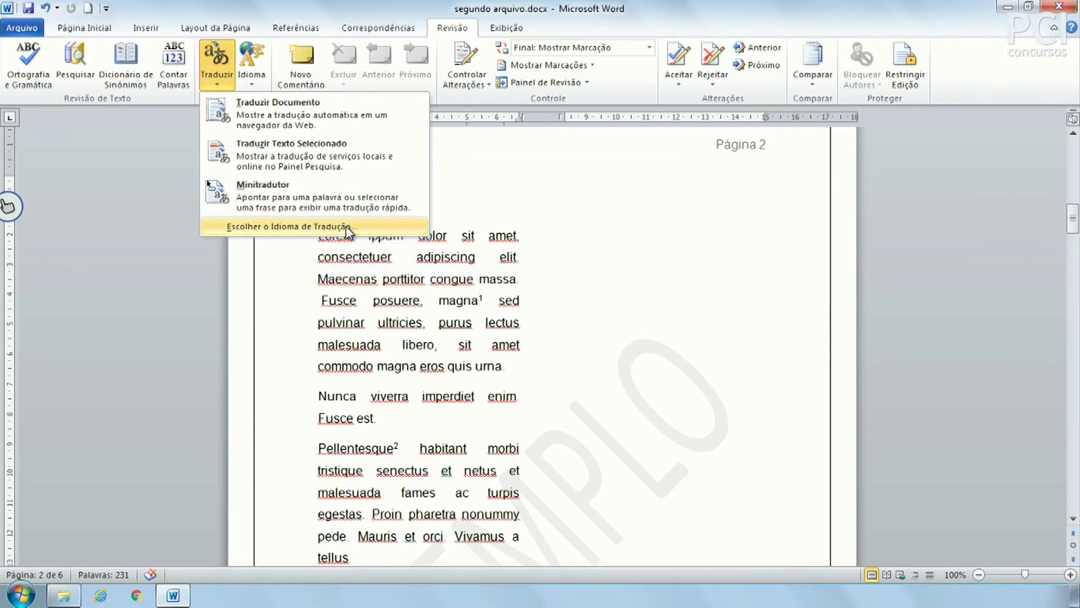
pyautogui.click(481, 369)
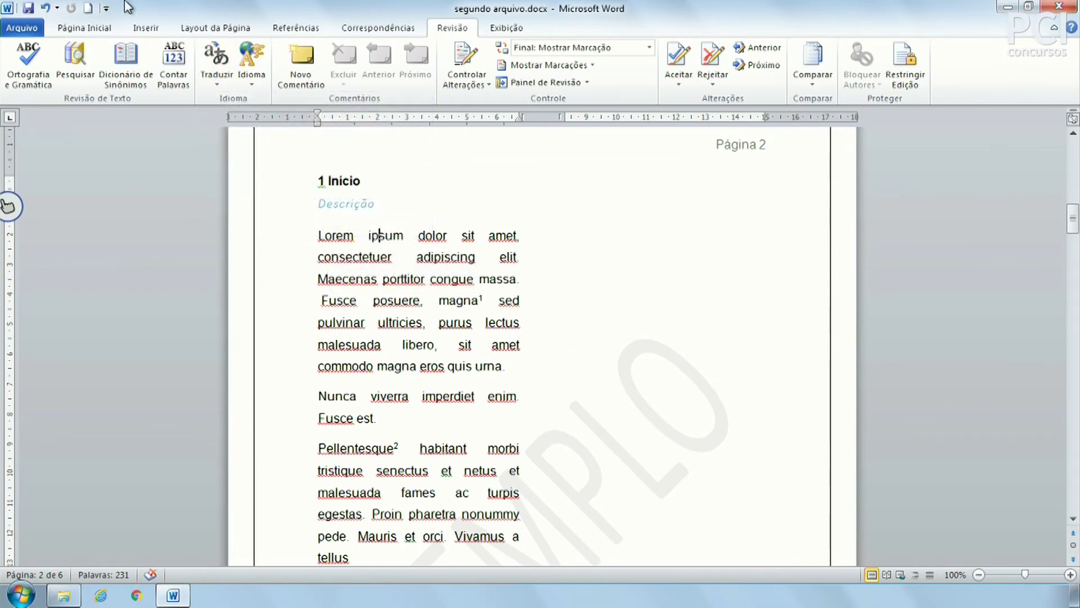
# - Examine the Office language preferences for editing, display and help, and cancel without changing them
pyautogui.click(257, 79)
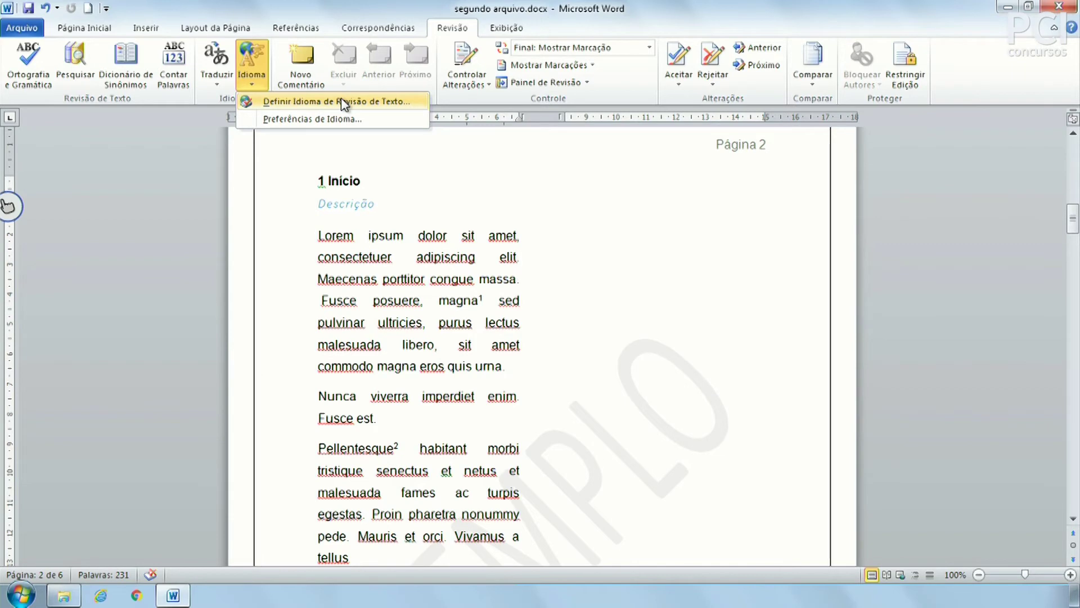
pyautogui.click(344, 116)
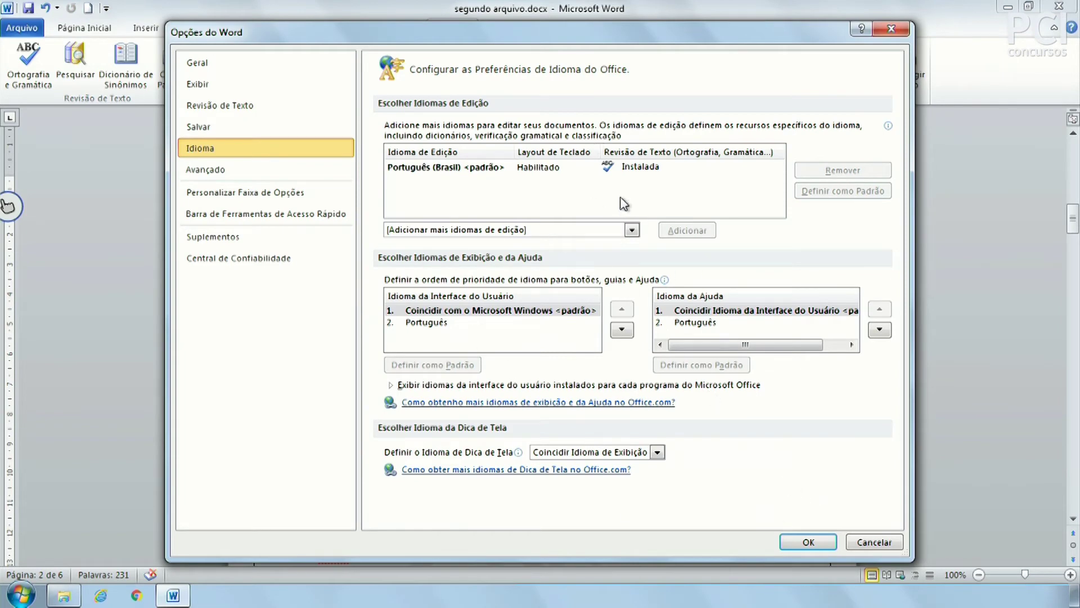
pyautogui.click(877, 543)
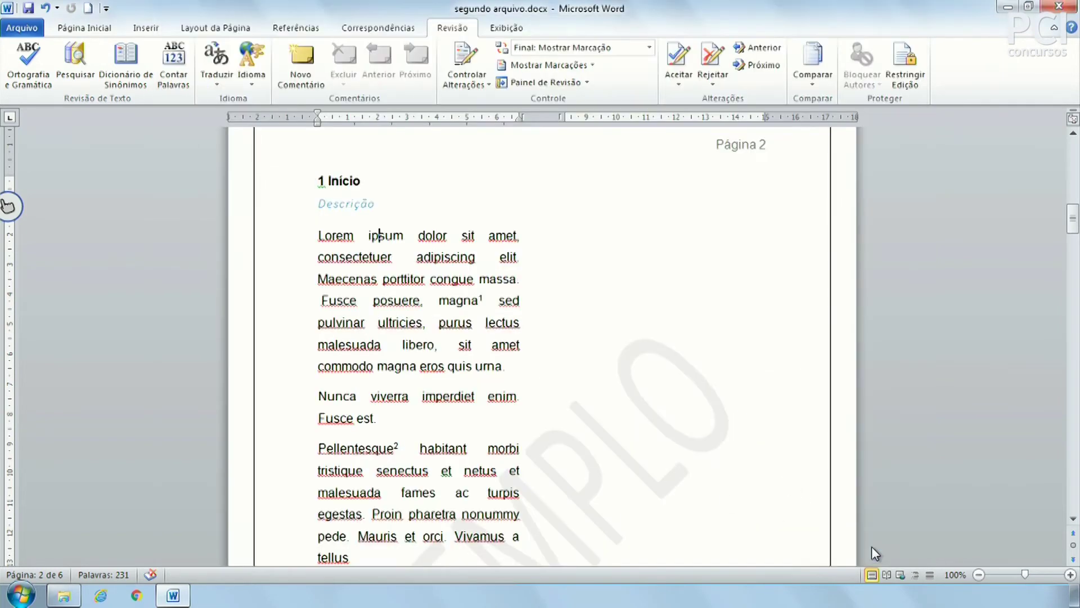
pyautogui.click(544, 324)
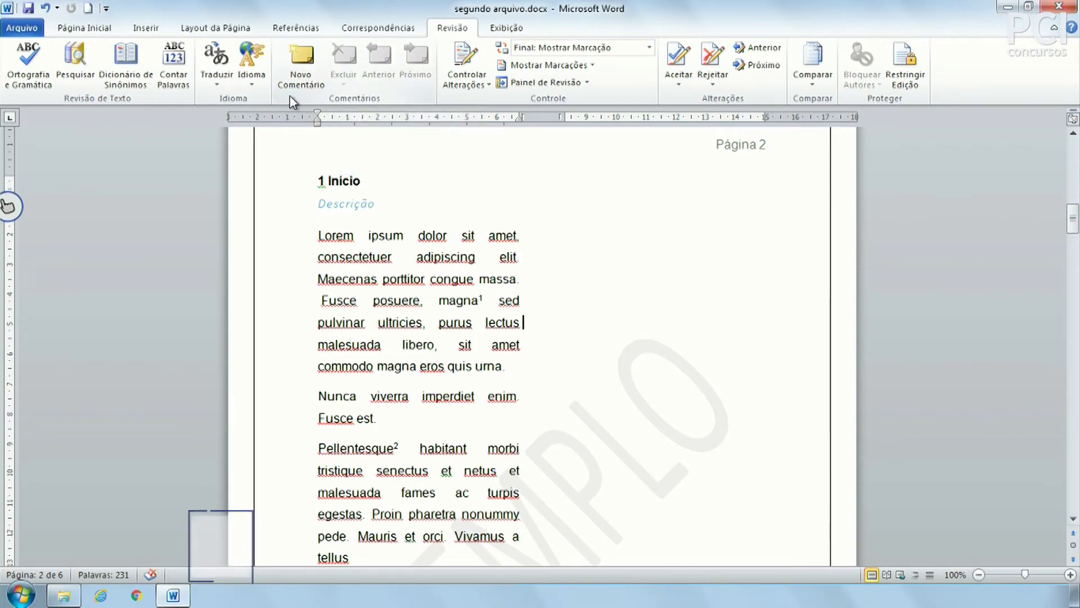
# - Add the comment "Refazer" to the sentence "Lorem ipsum dolor sit amet, consectetuer adipiscing elit" under heading 1.1 on page 4
pyautogui.scroll(10, 528, 382)
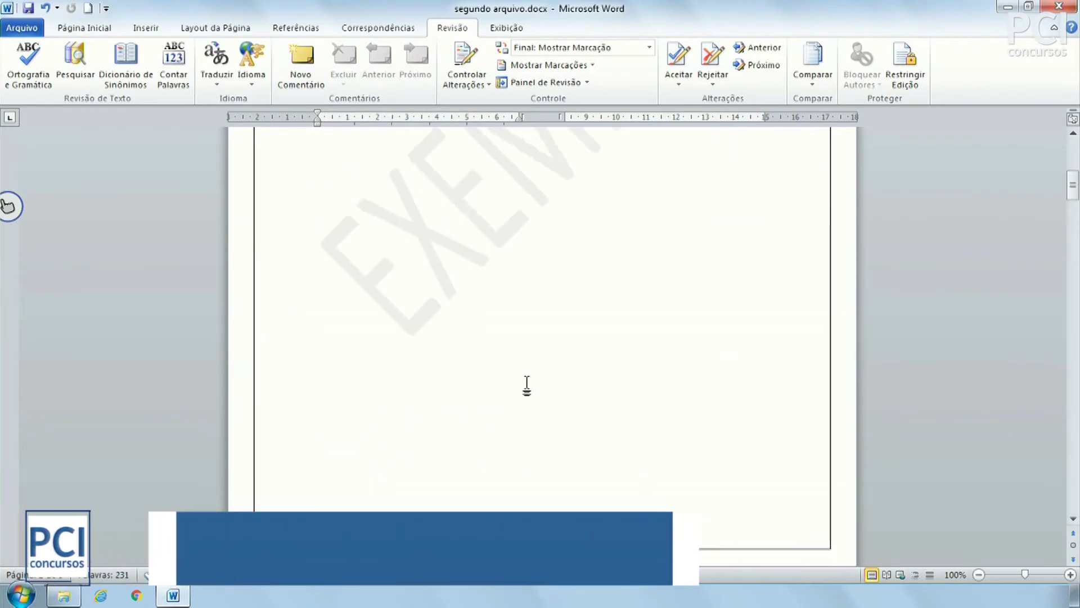
pyautogui.scroll(5, 528, 381)
pyautogui.scroll(-20, 528, 381)
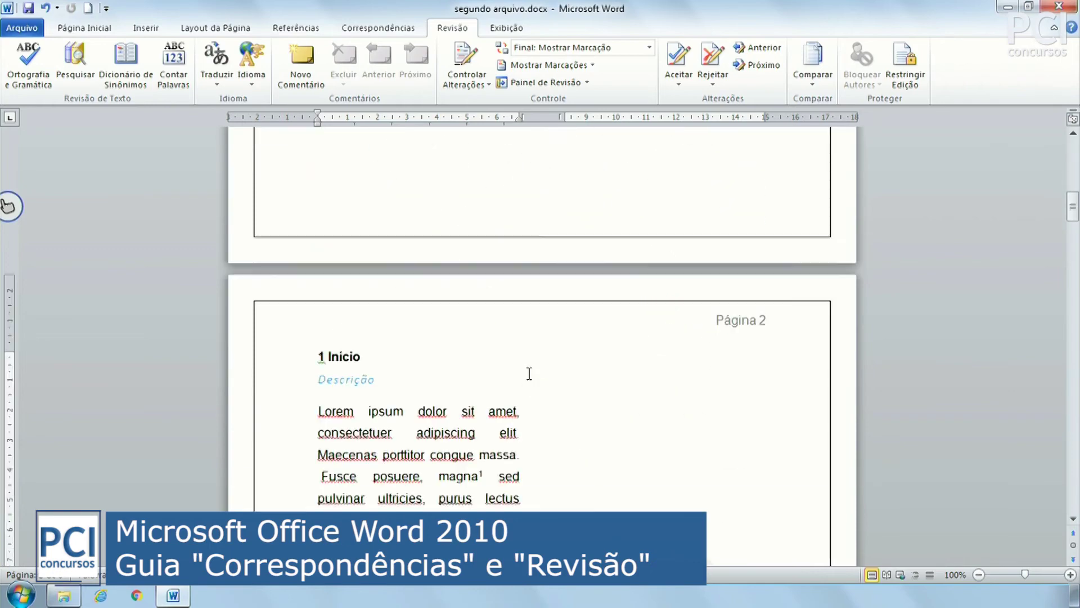
pyautogui.scroll(-20, 523, 366)
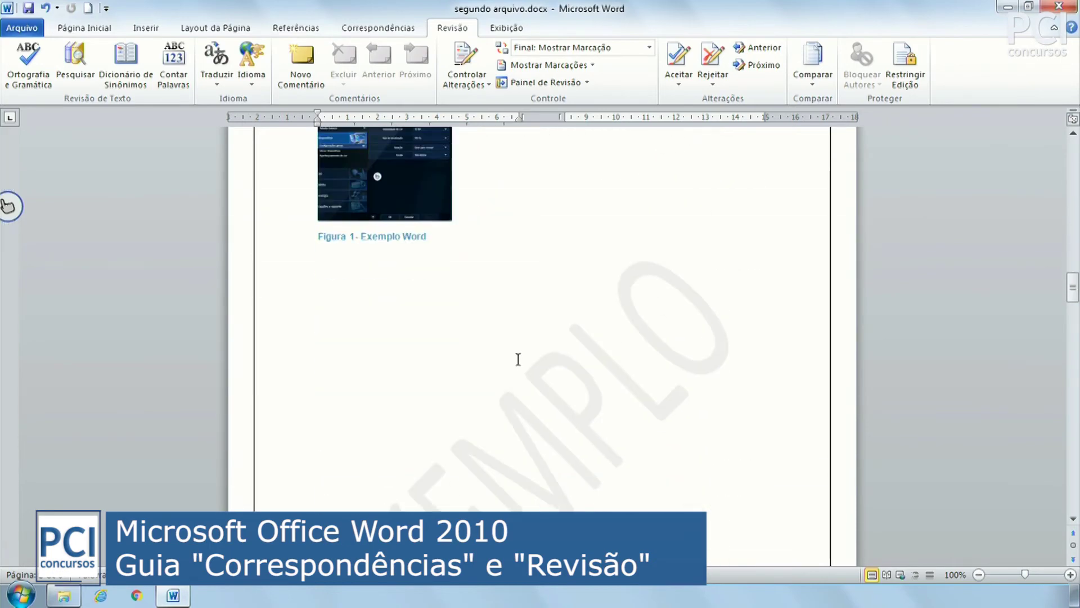
pyautogui.scroll(-14, 515, 354)
pyautogui.scroll(4, 514, 352)
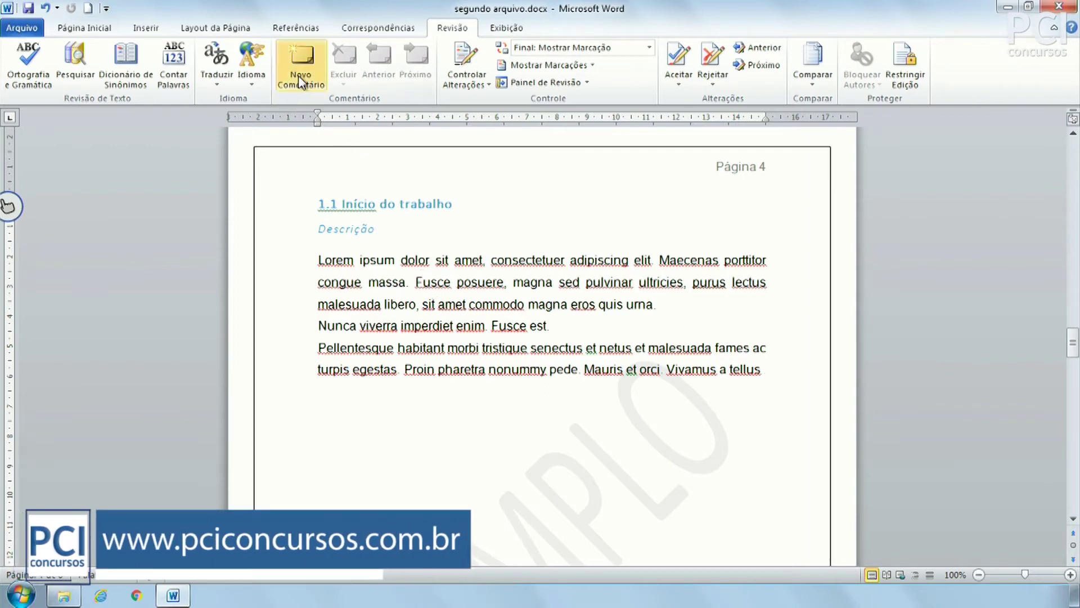
pyautogui.click(650, 264)
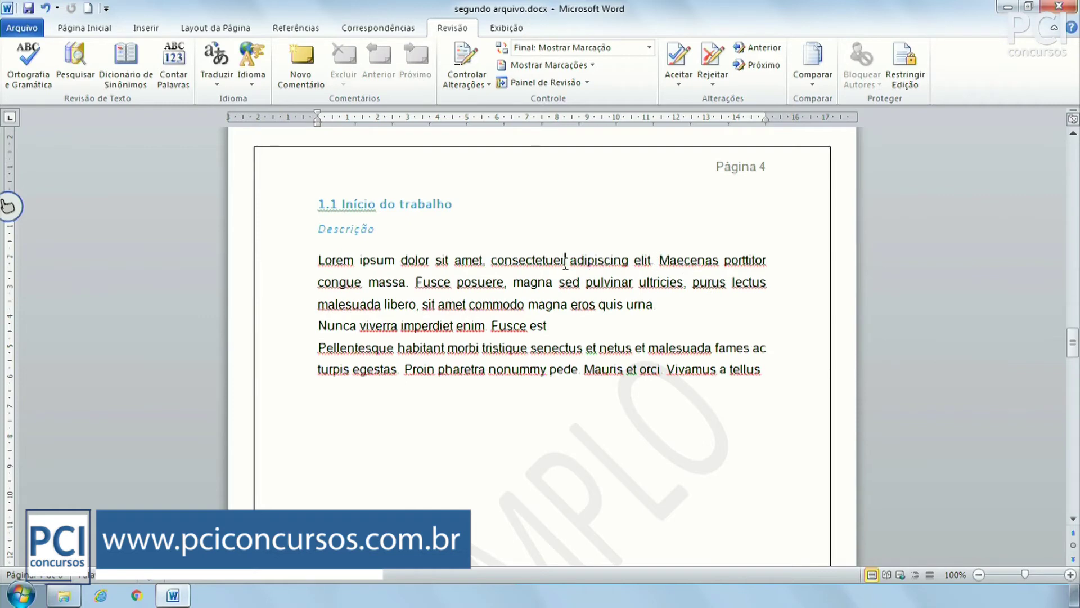
pyautogui.moveTo(318, 259); pyautogui.dragTo(652, 261)
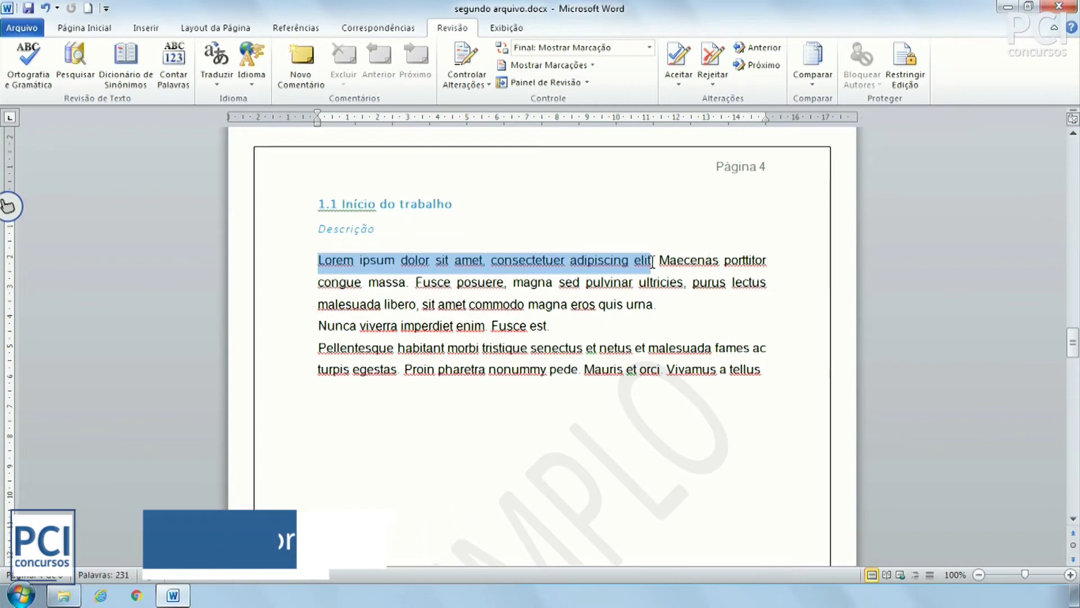
pyautogui.moveTo(653, 262); pyautogui.dragTo(663, 306)
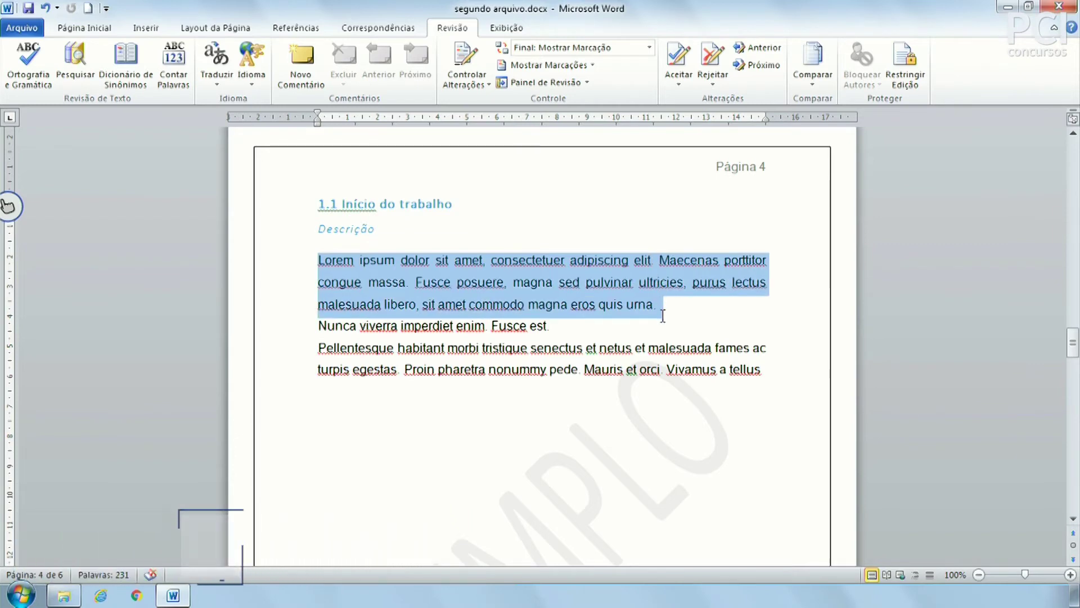
pyautogui.press('Left')
pyautogui.keyDown('shift'); pyautogui.click(657, 260); pyautogui.keyUp('shift')
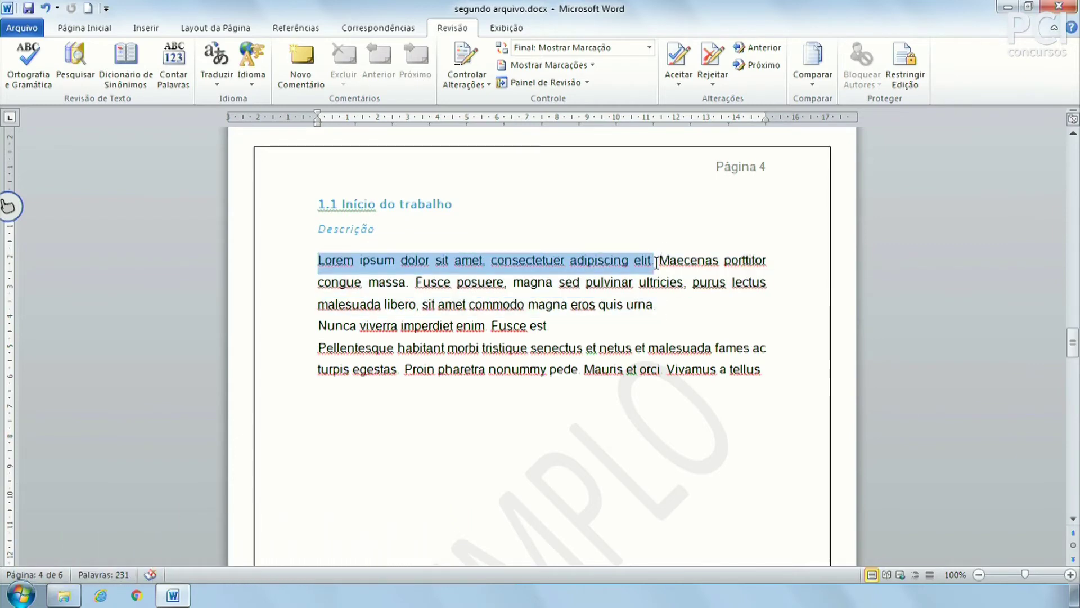
pyautogui.click(303, 70)
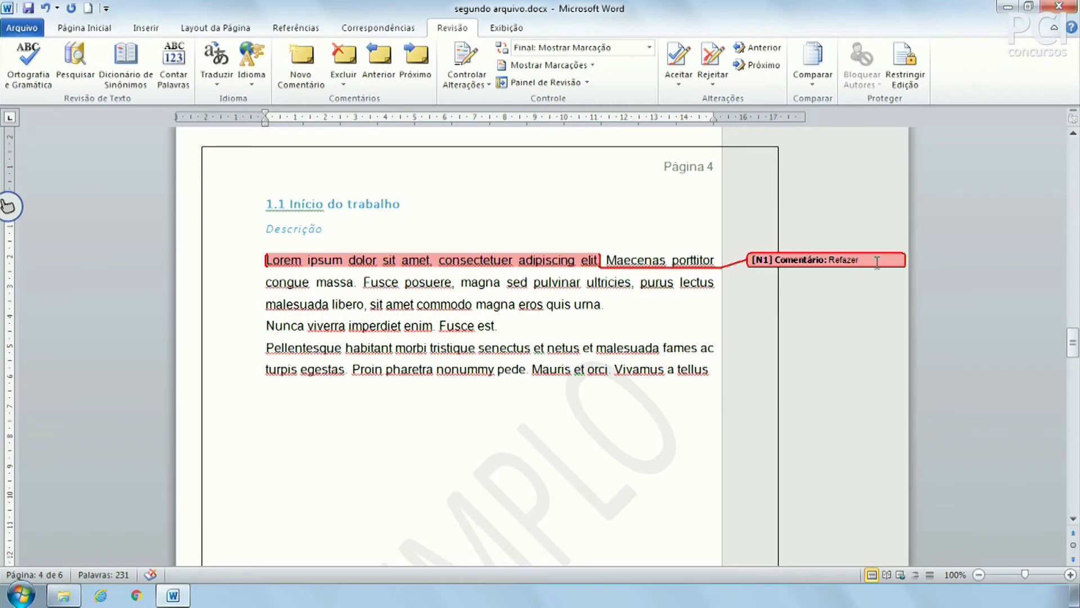
pyautogui.click(940, 276)
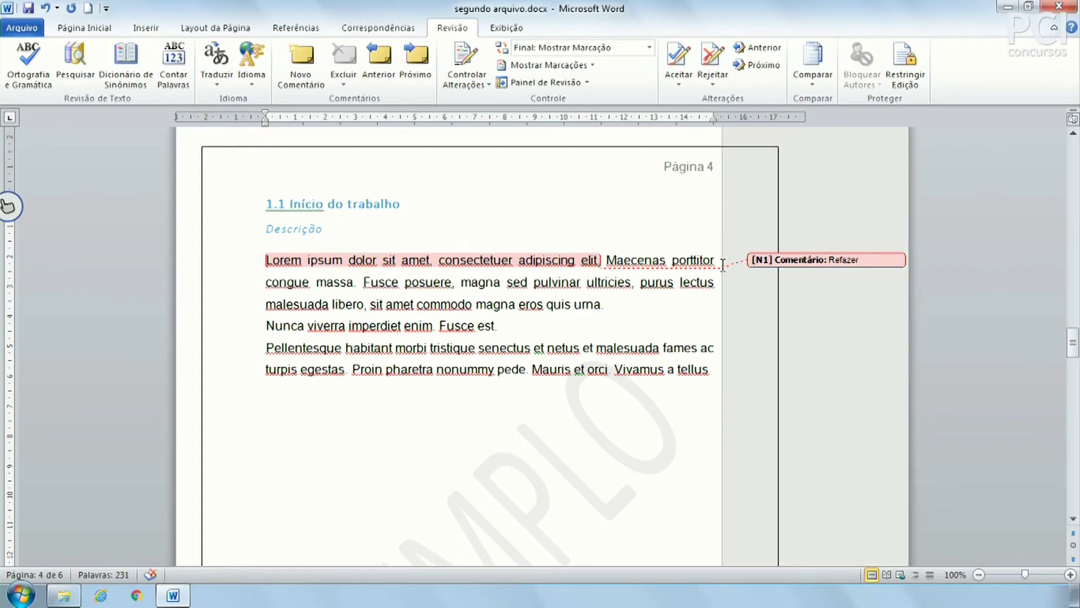
pyautogui.click(569, 258)
pyautogui.doubleClick(844, 260)
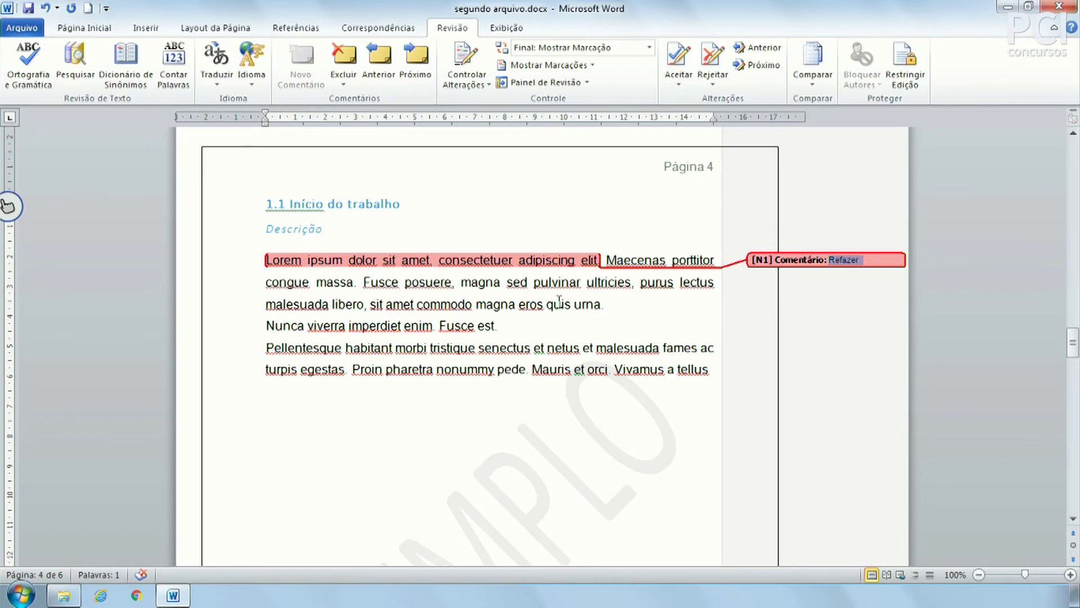
# - Attach an empty comment to the word "quis" in the first paragraph on page 4
pyautogui.moveTo(549, 306); pyautogui.dragTo(571, 305)
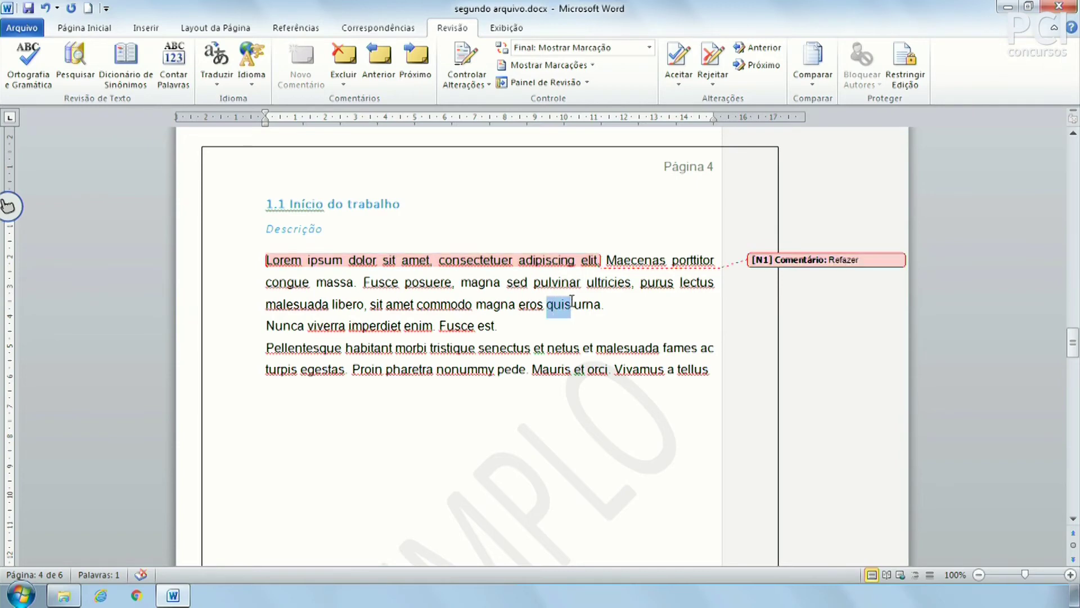
pyautogui.click(303, 69)
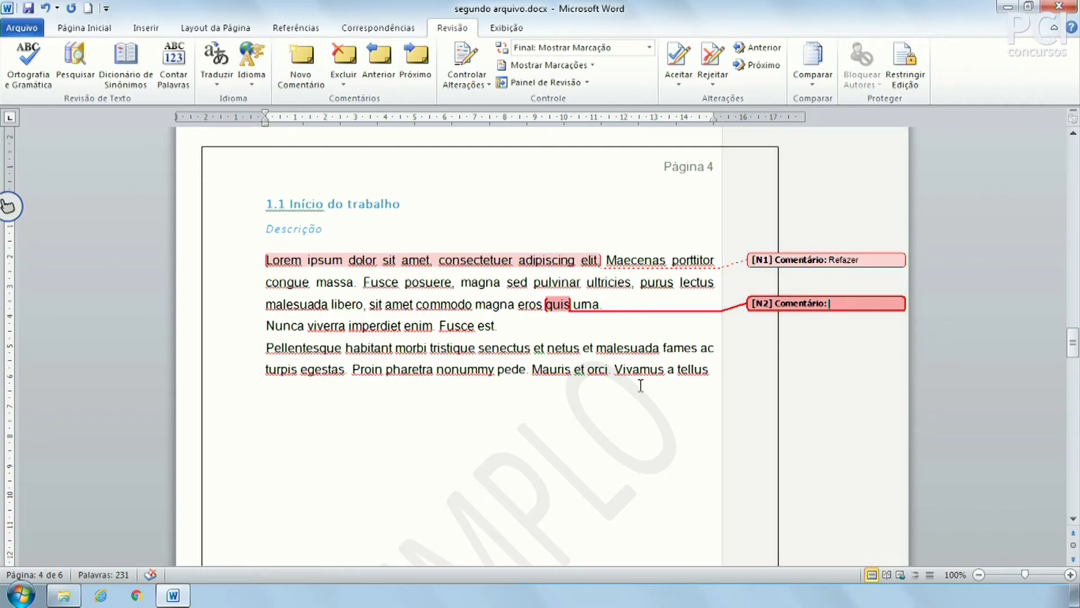
pyautogui.click(640, 385)
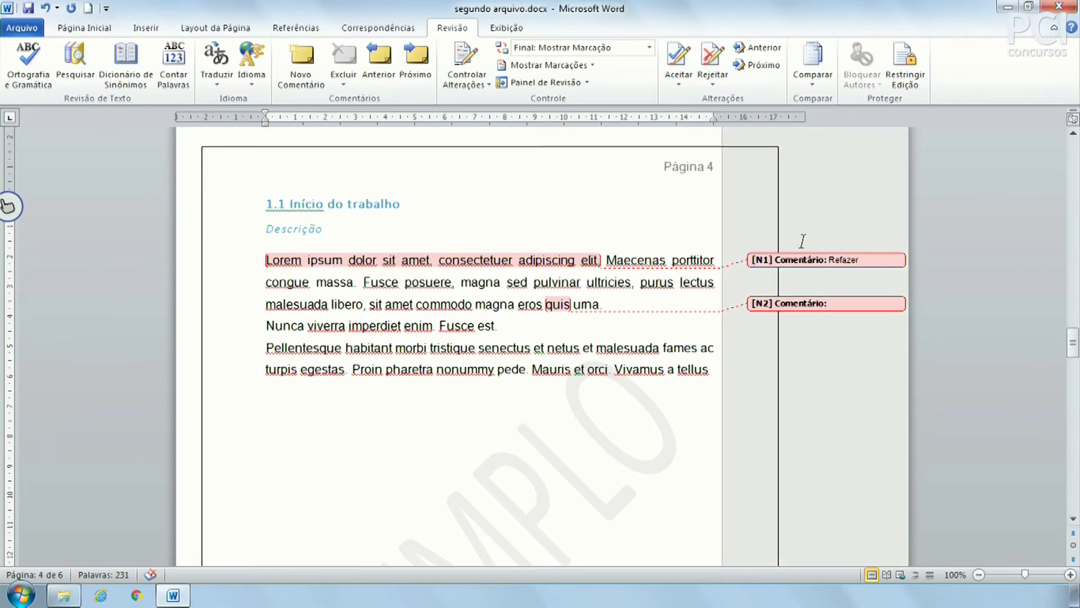
# - Move back and forth between the two comments and delete all comments in the document
pyautogui.click(378, 60)
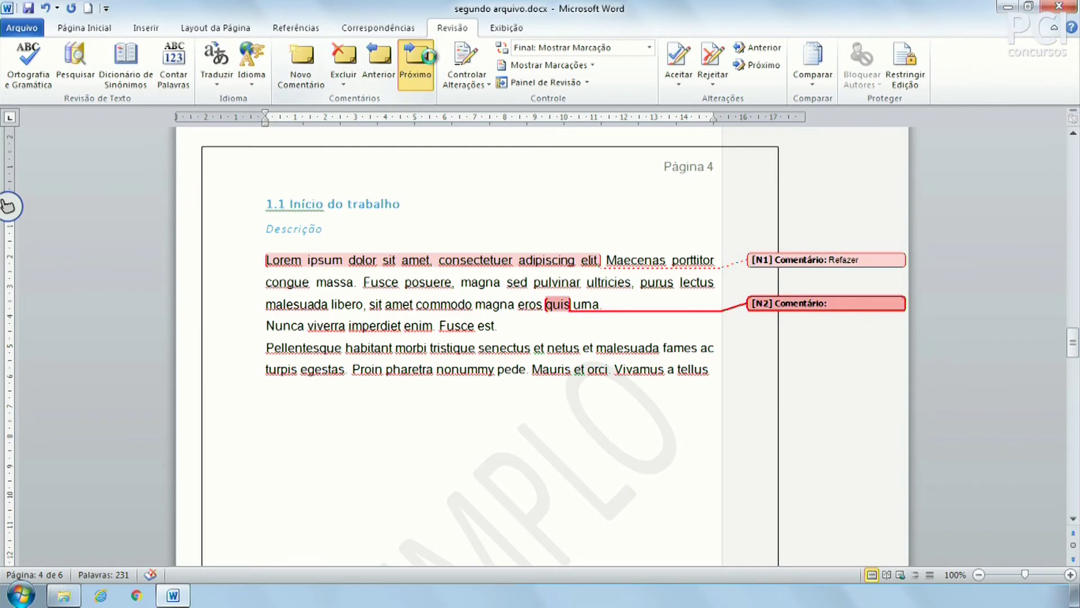
pyautogui.click(409, 59)
pyautogui.click(541, 339)
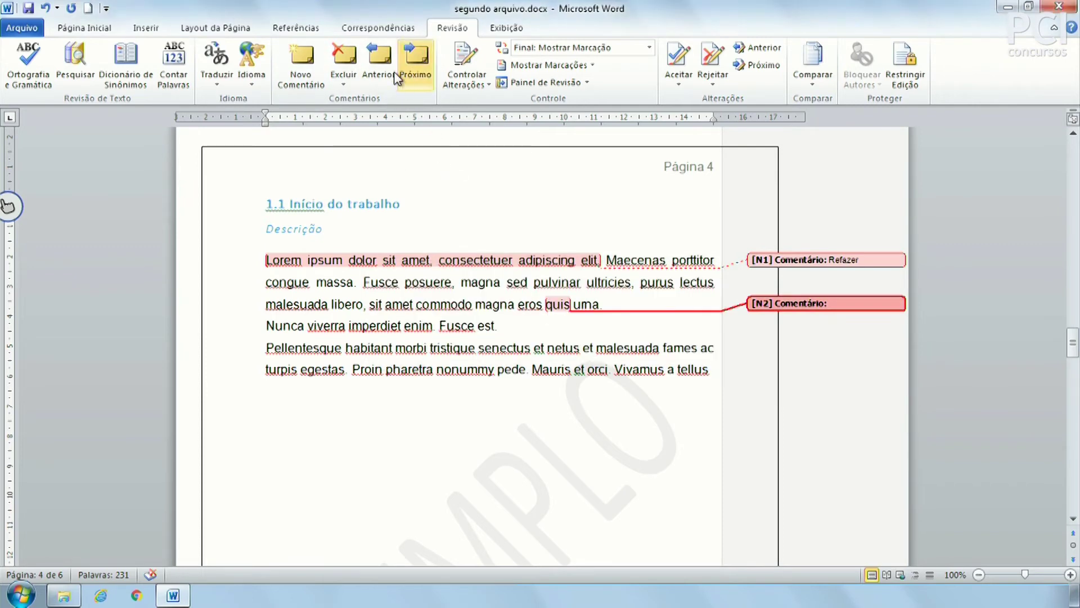
pyautogui.click(378, 58)
pyautogui.click(417, 59)
pyautogui.click(341, 83)
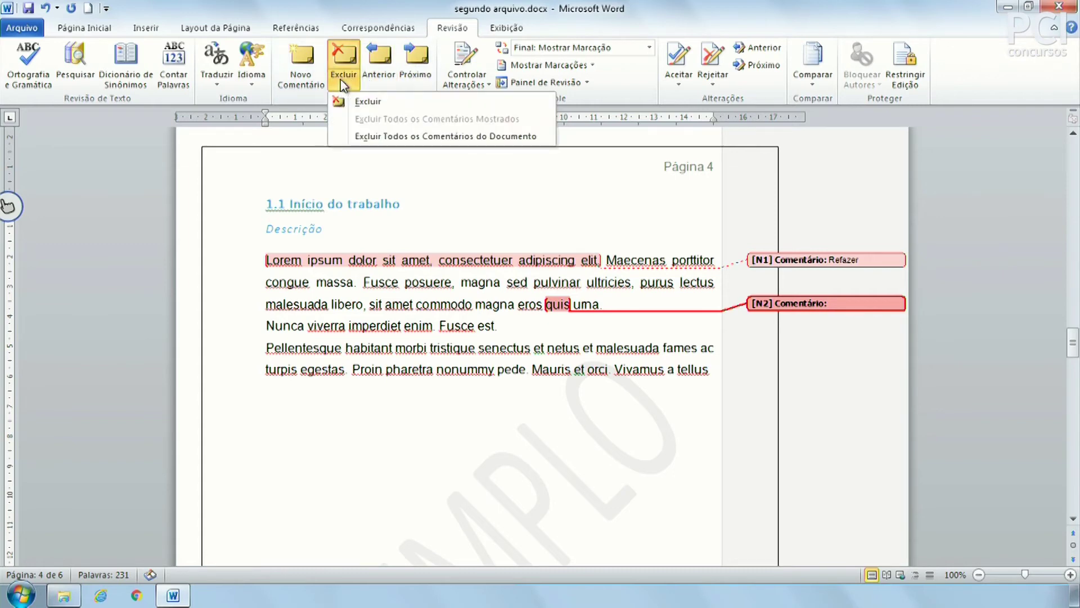
pyautogui.click(490, 137)
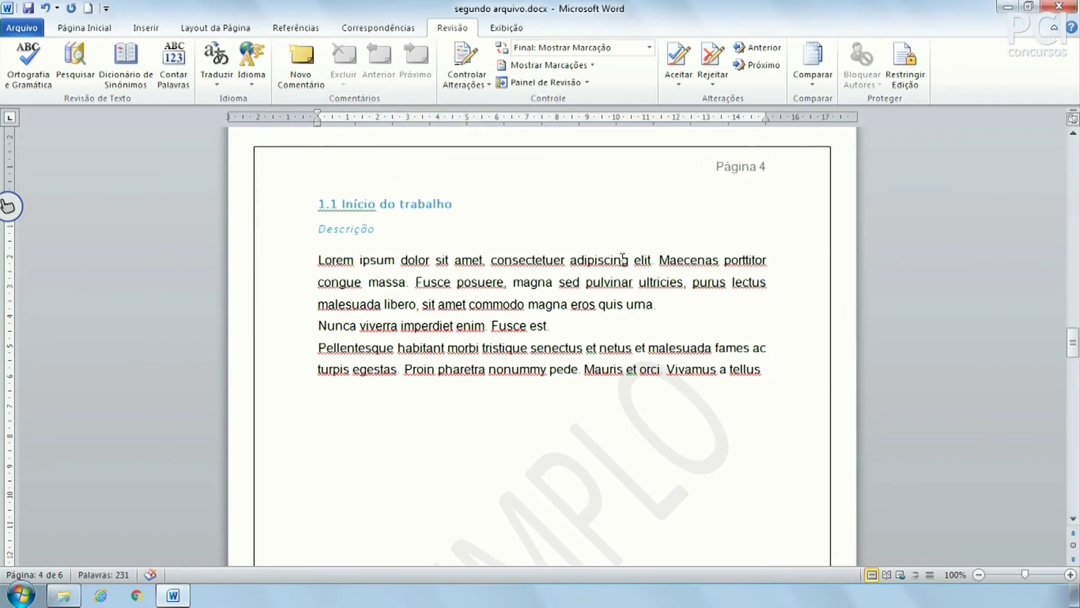
# - Turn on change tracking for the document
pyautogui.click(568, 261)
pyautogui.moveTo(572, 258); pyautogui.dragTo(416, 264)
pyautogui.click(509, 303)
pyautogui.click(467, 56)
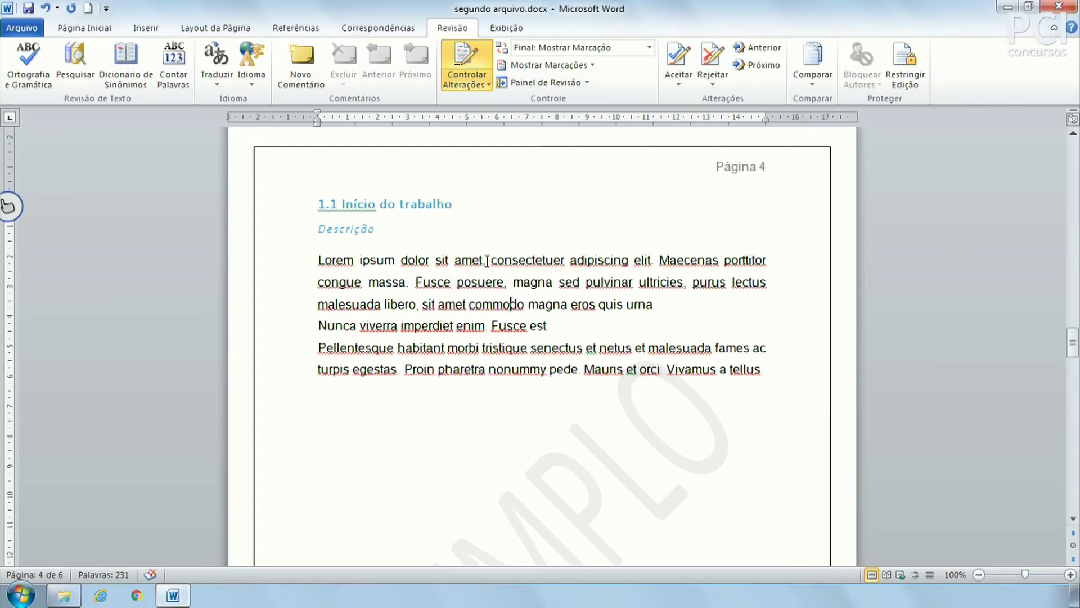
# - Replace the word "consectetuer" with "conceito" as a tracked change in the first sentence under heading 1.1
pyautogui.moveTo(490, 261); pyautogui.dragTo(567, 260)
pyautogui.write('conce')
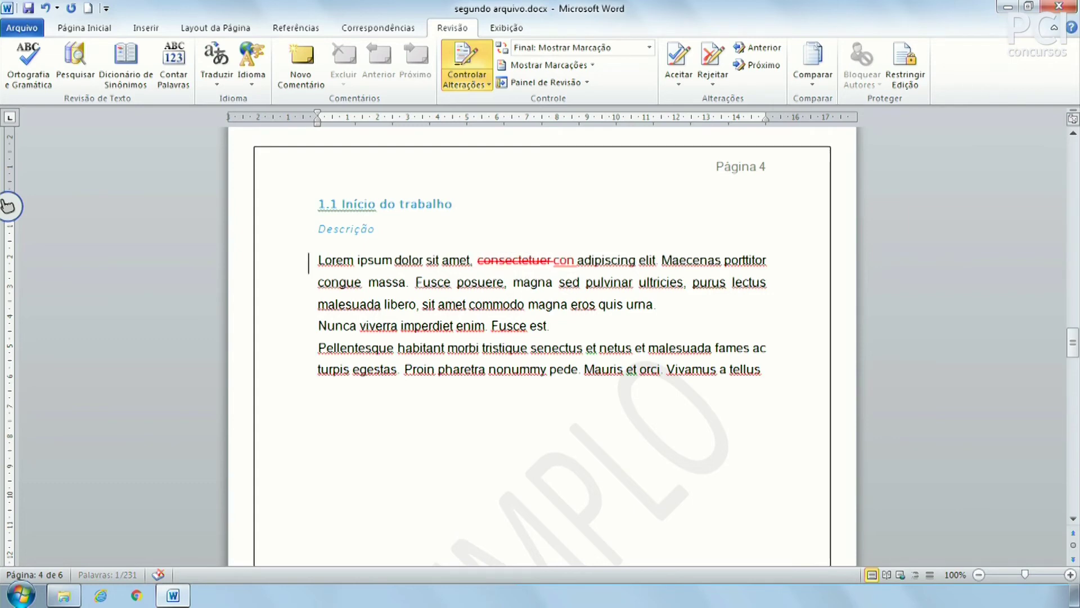
pyautogui.write('ito')
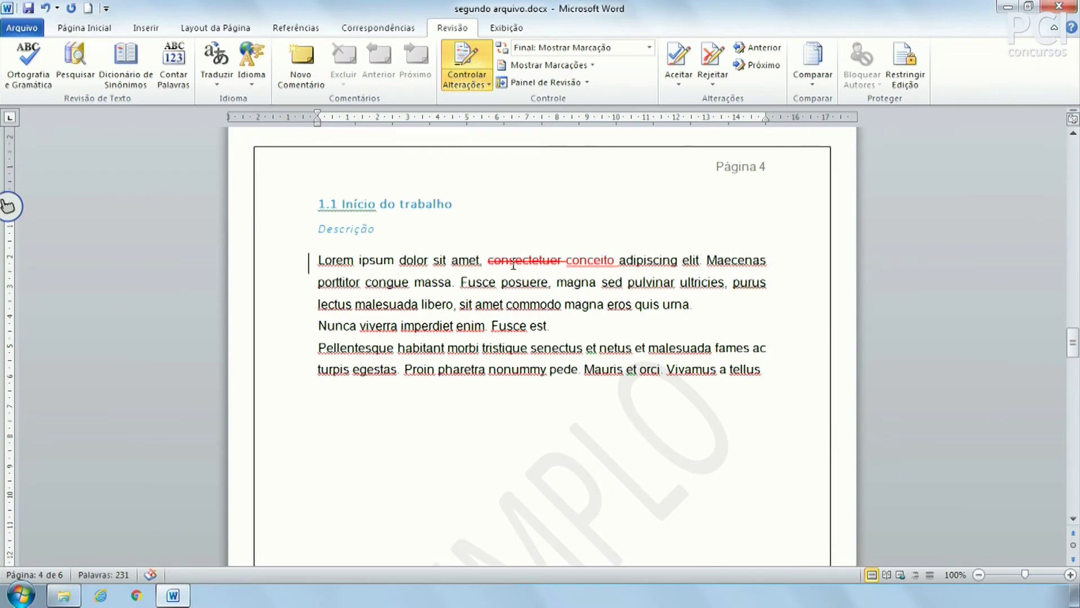
pyautogui.moveTo(560, 264); pyautogui.dragTo(499, 264)
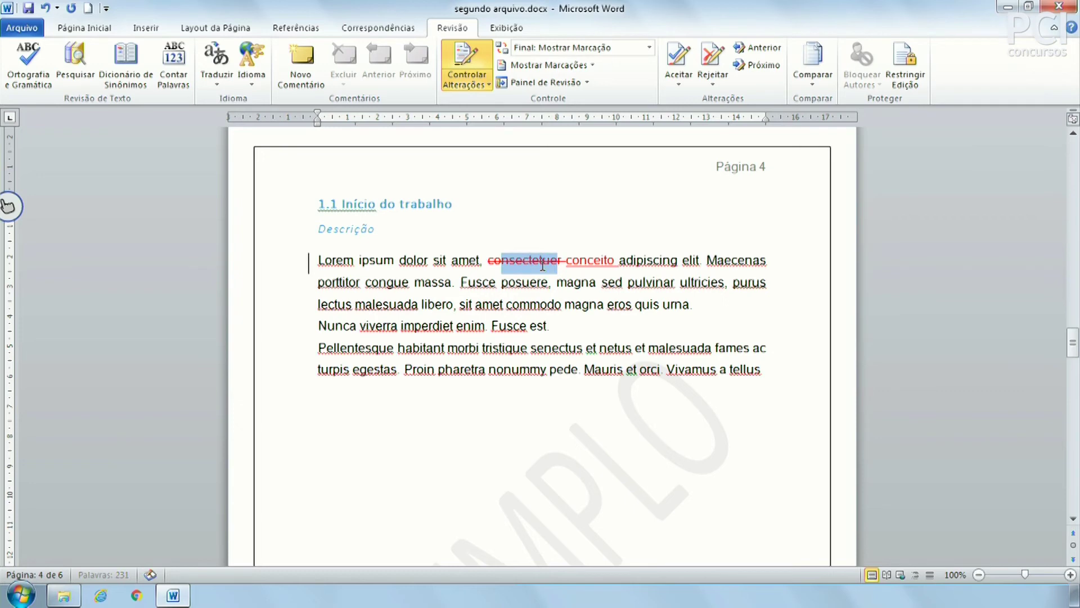
pyautogui.click(543, 263)
pyautogui.moveTo(572, 262); pyautogui.dragTo(616, 261)
pyautogui.click(533, 265)
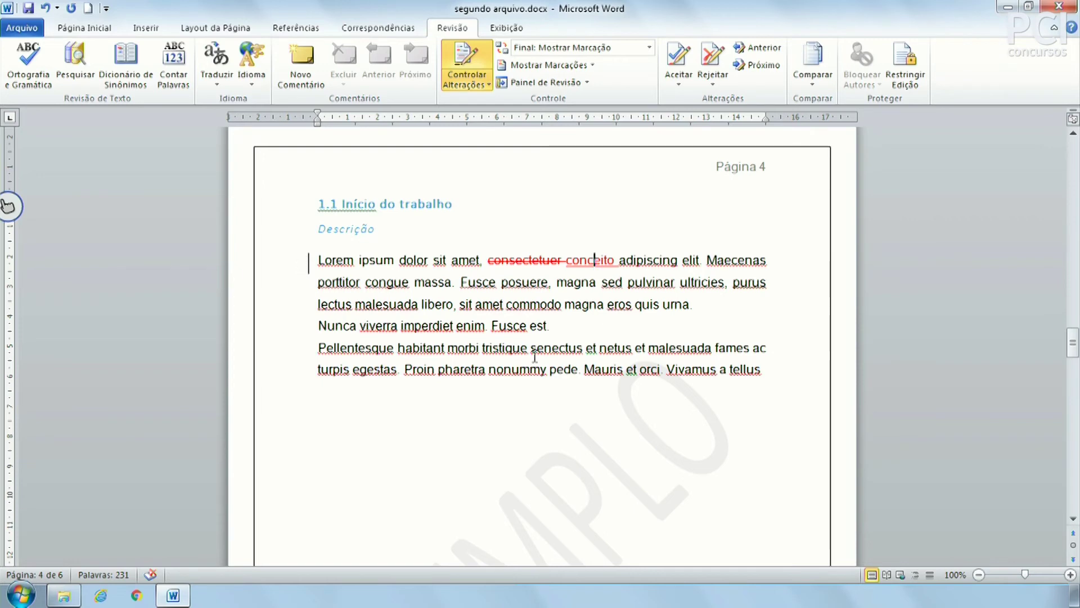
# - Delete the paragraph starting with "Pellentesque" and replace "Fusce est." with "Acabou." as tracked changes on page 4
pyautogui.moveTo(289, 355); pyautogui.dragTo(293, 374)
pyautogui.press('Delete')
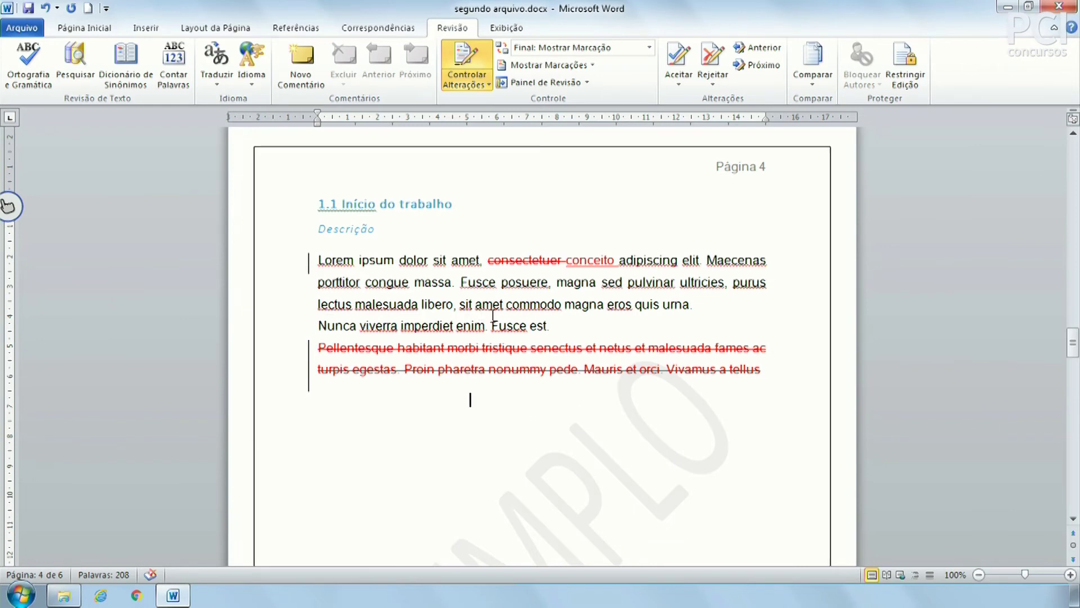
pyautogui.moveTo(491, 322); pyautogui.dragTo(548, 323)
pyautogui.write('Acabou')
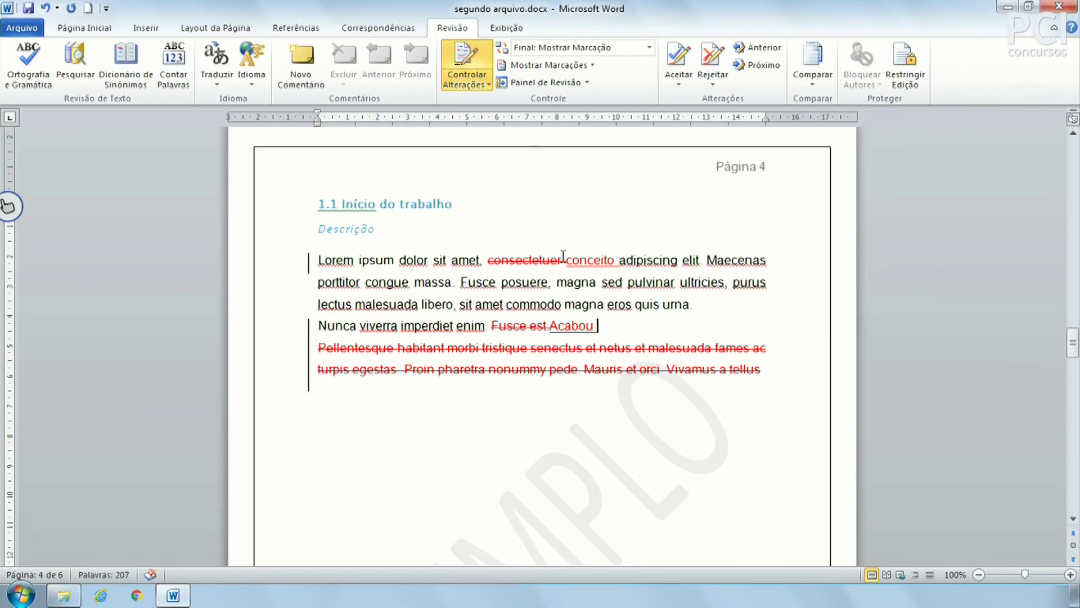
# - Turn off change tracking for the document
pyautogui.click(474, 55)
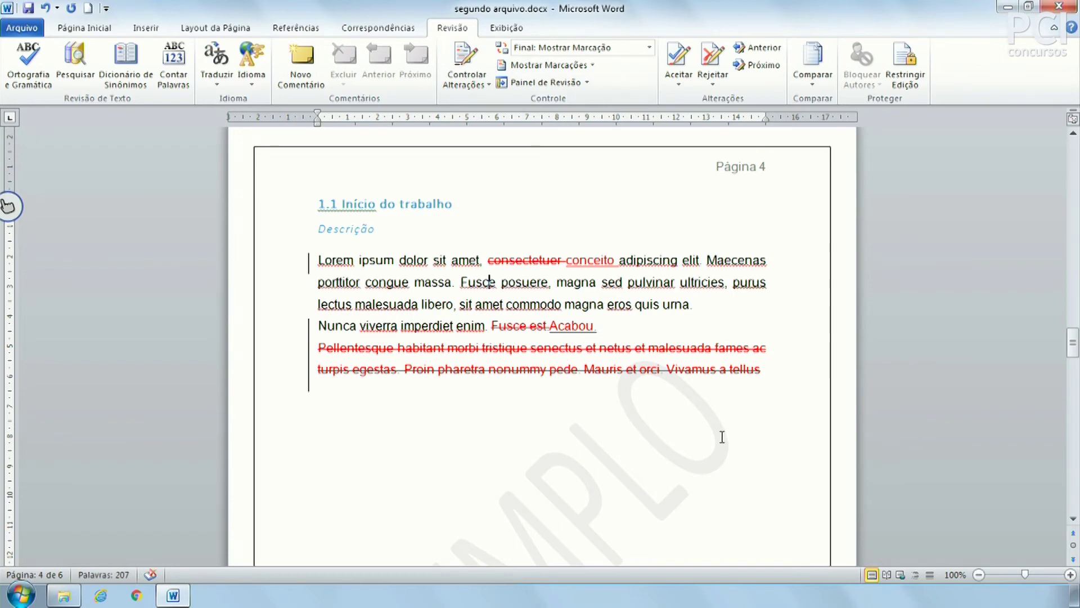
pyautogui.scroll(-4, 723, 436)
pyautogui.scroll(4, 722, 436)
# - In the print settings, toggle markup printing off, on and off again while viewing the preview, and return to the document
pyautogui.moveTo(523, 266)
pyautogui.hotkey('ctrl', 'p')
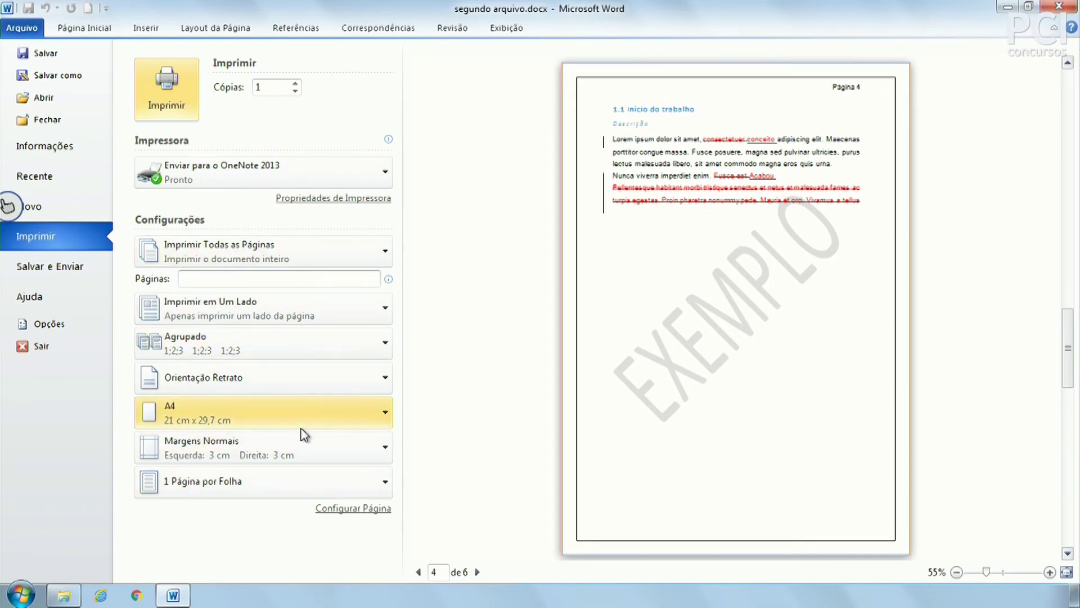
pyautogui.click(322, 256)
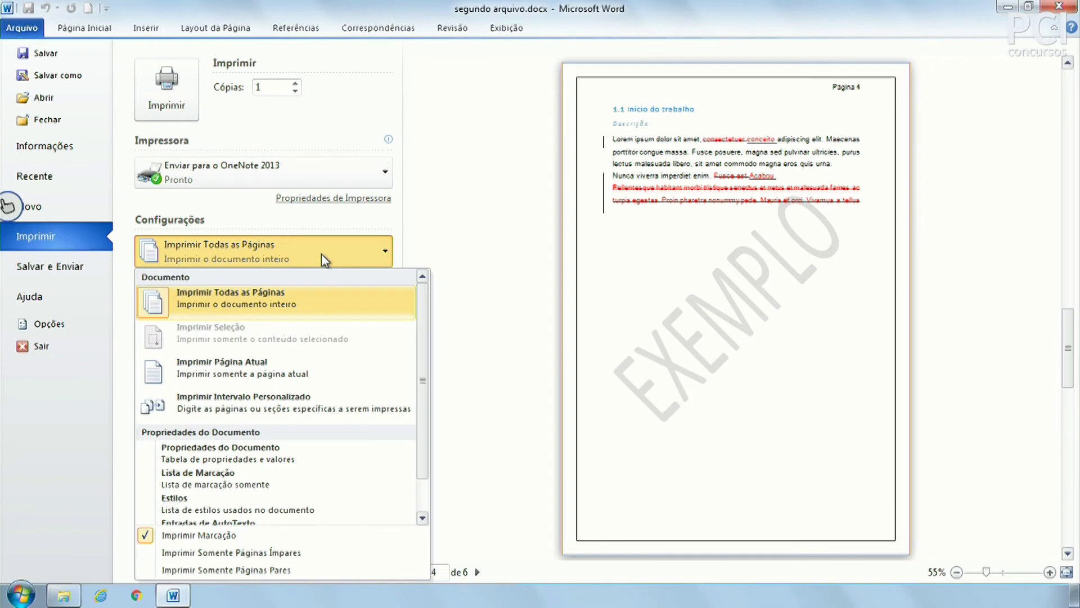
pyautogui.click(204, 538)
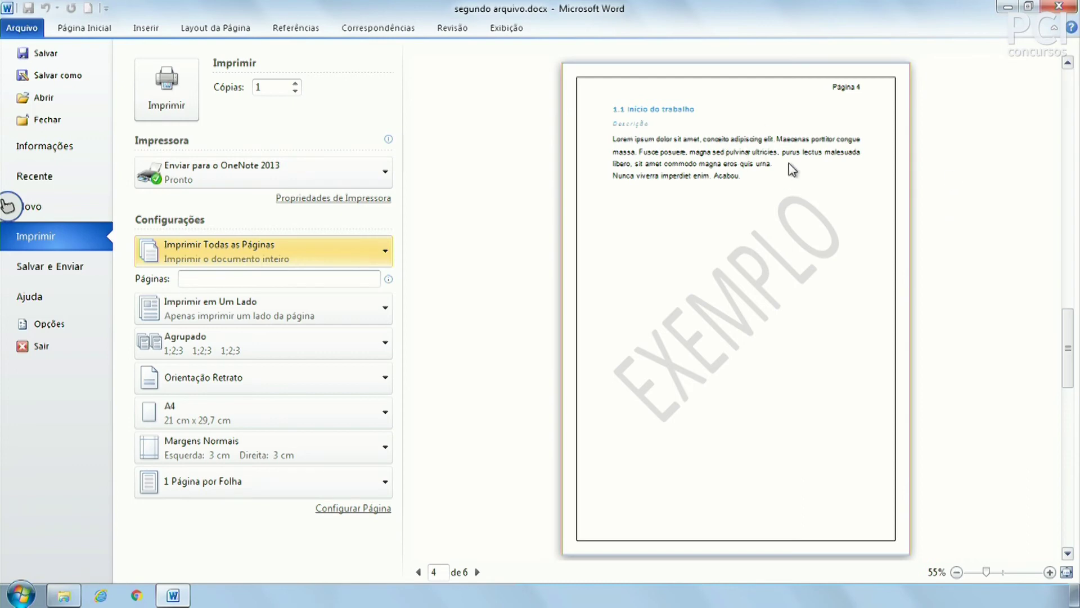
pyautogui.click(237, 243)
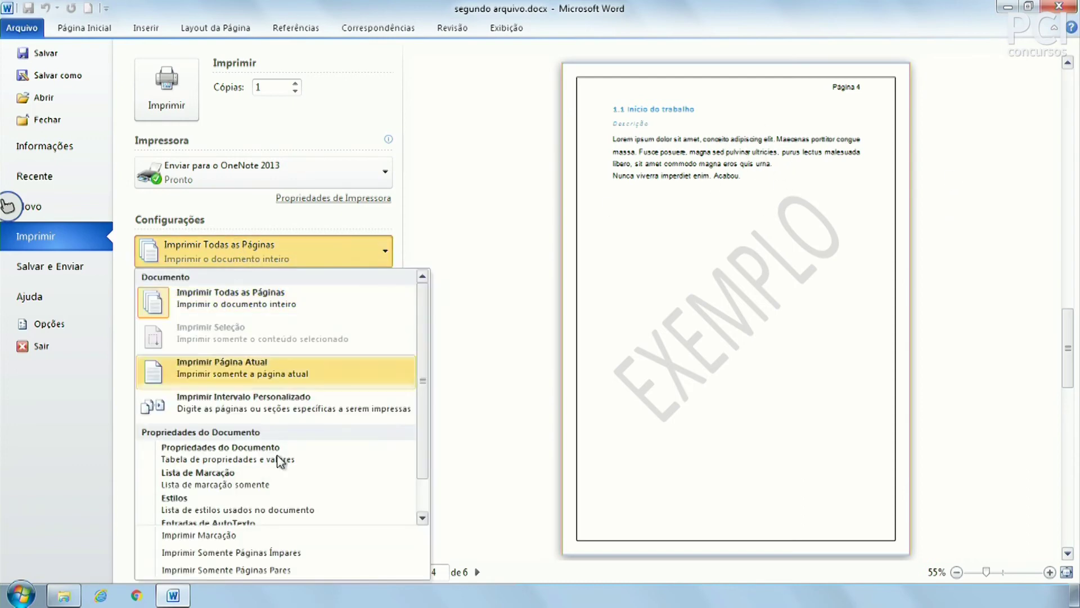
pyautogui.click(237, 538)
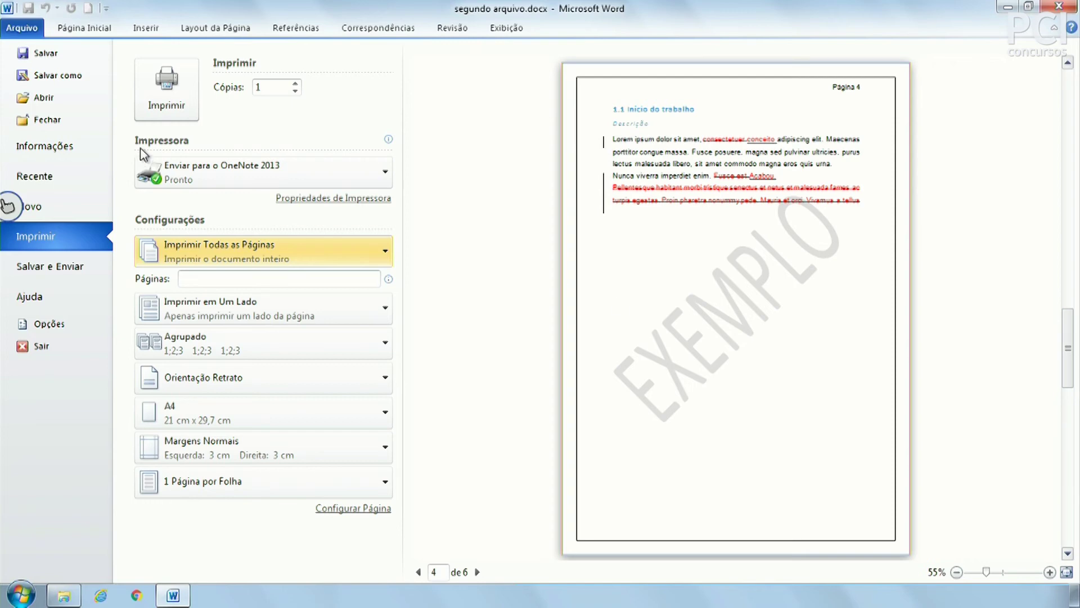
pyautogui.click(221, 241)
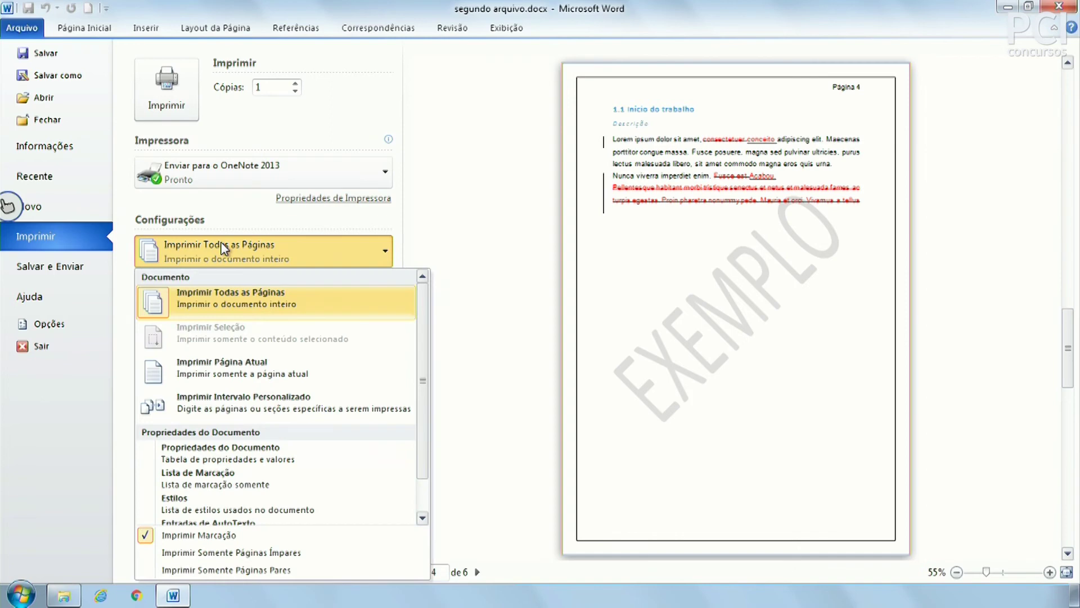
pyautogui.click(278, 532)
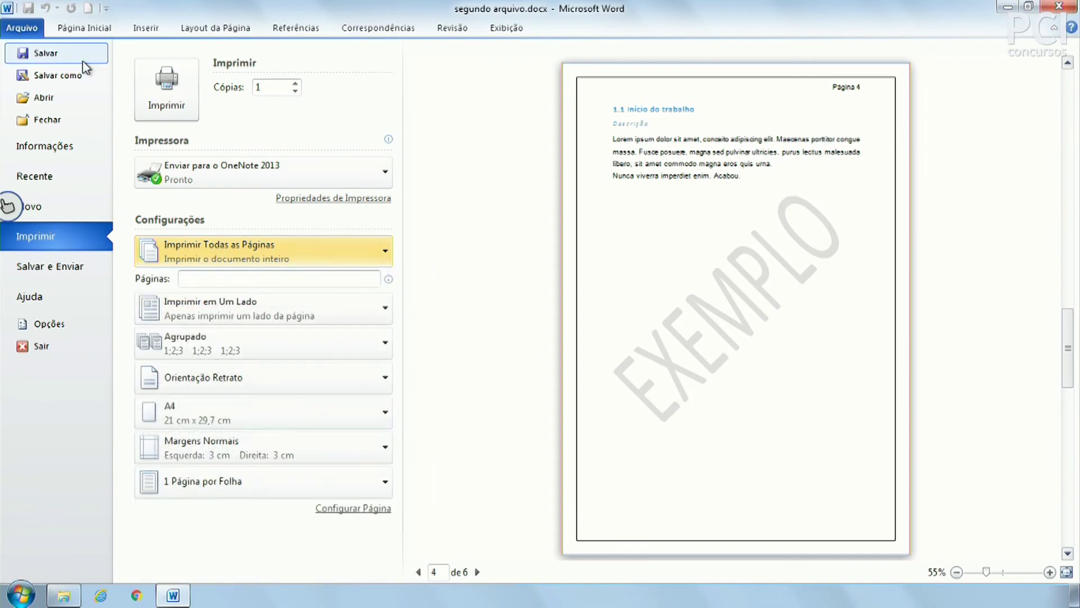
pyautogui.click(309, 26)
# - Display the document for review as Original and as Original: Mostrar Marcação
pyautogui.moveTo(318, 260); pyautogui.dragTo(759, 381)
pyautogui.click(760, 372)
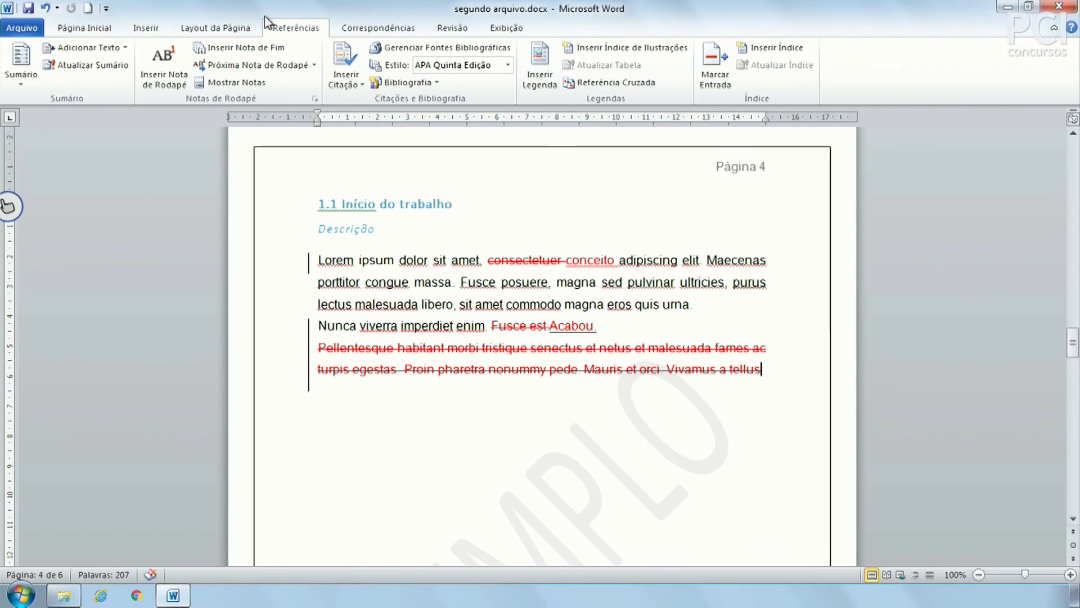
pyautogui.click(456, 31)
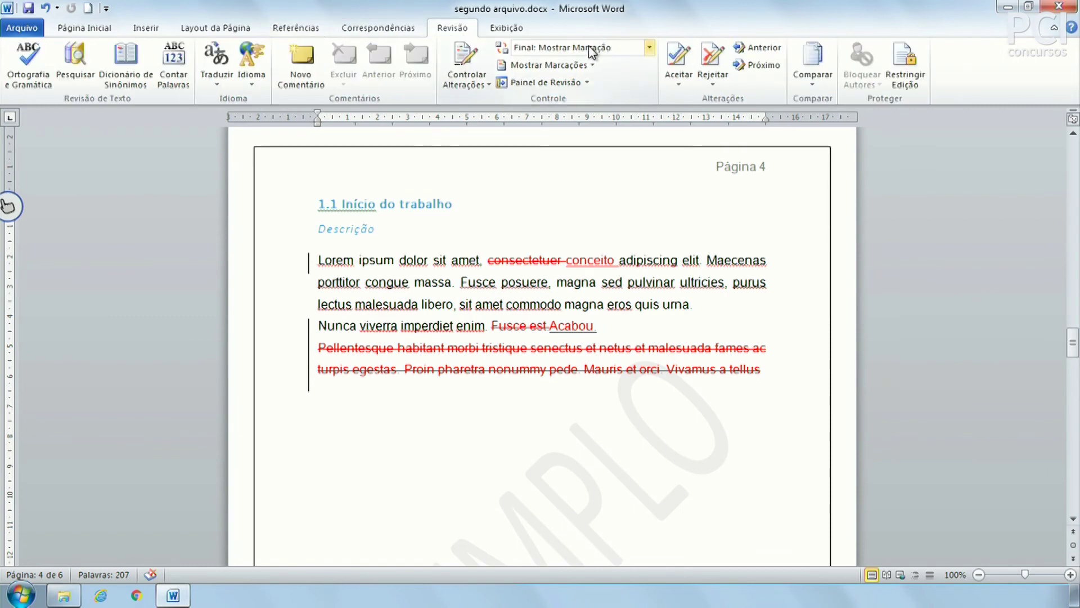
pyautogui.click(647, 48)
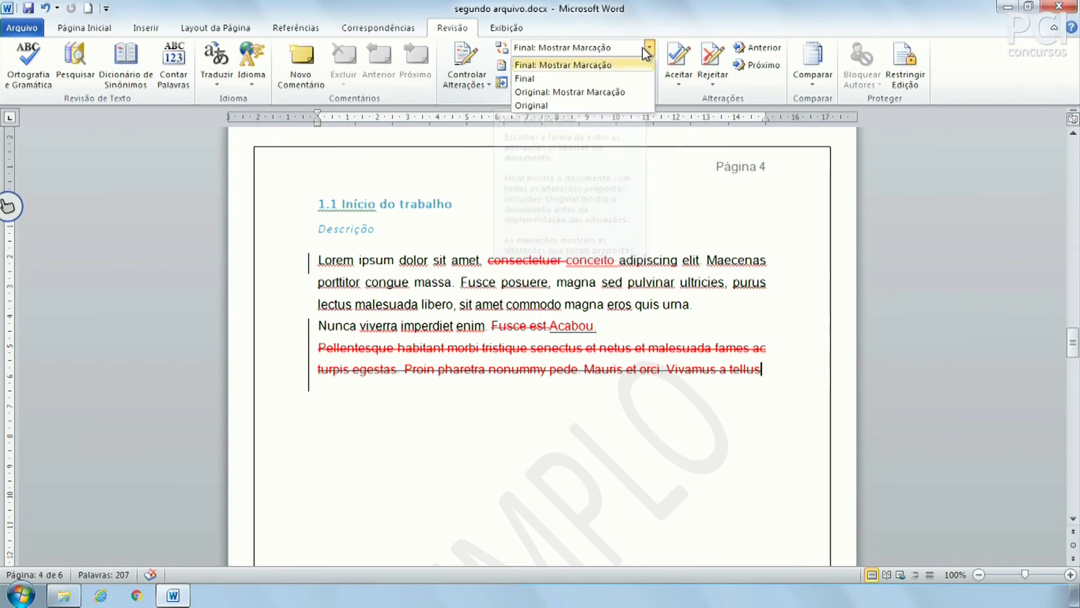
pyautogui.click(577, 103)
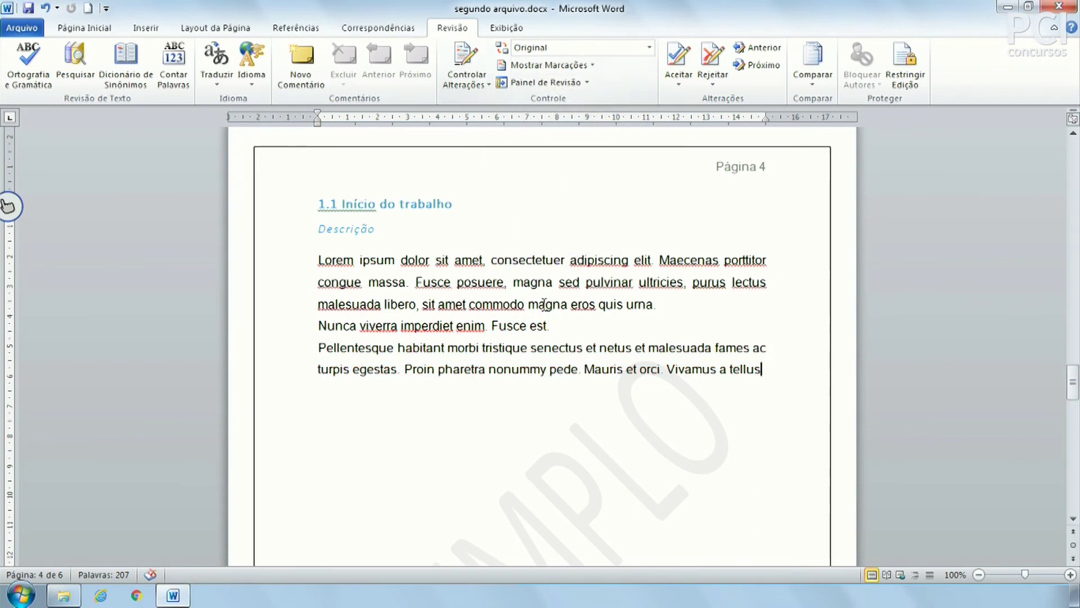
pyautogui.click(648, 47)
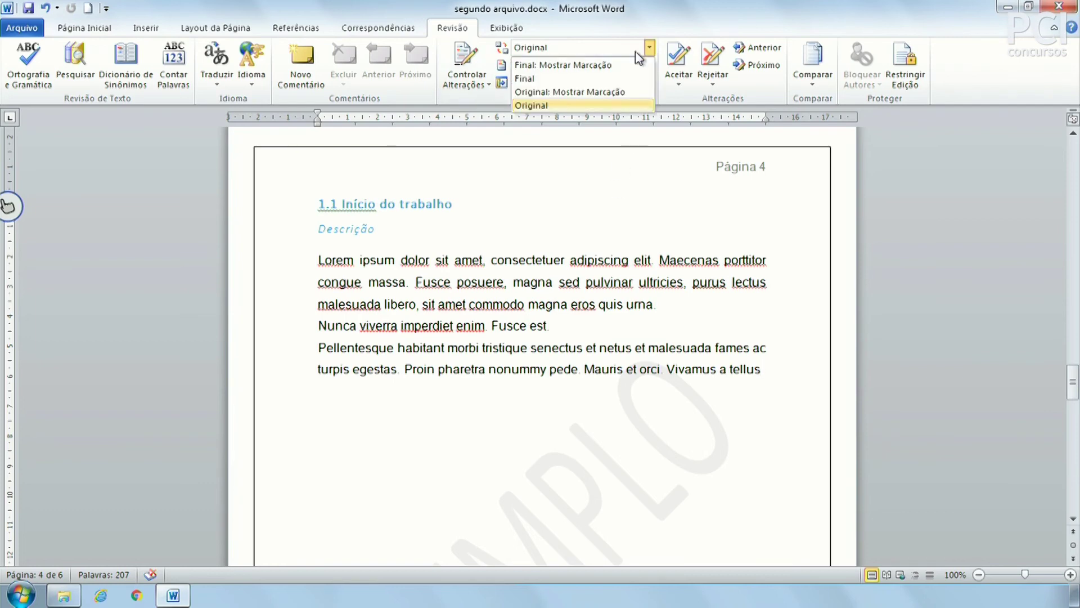
pyautogui.click(600, 92)
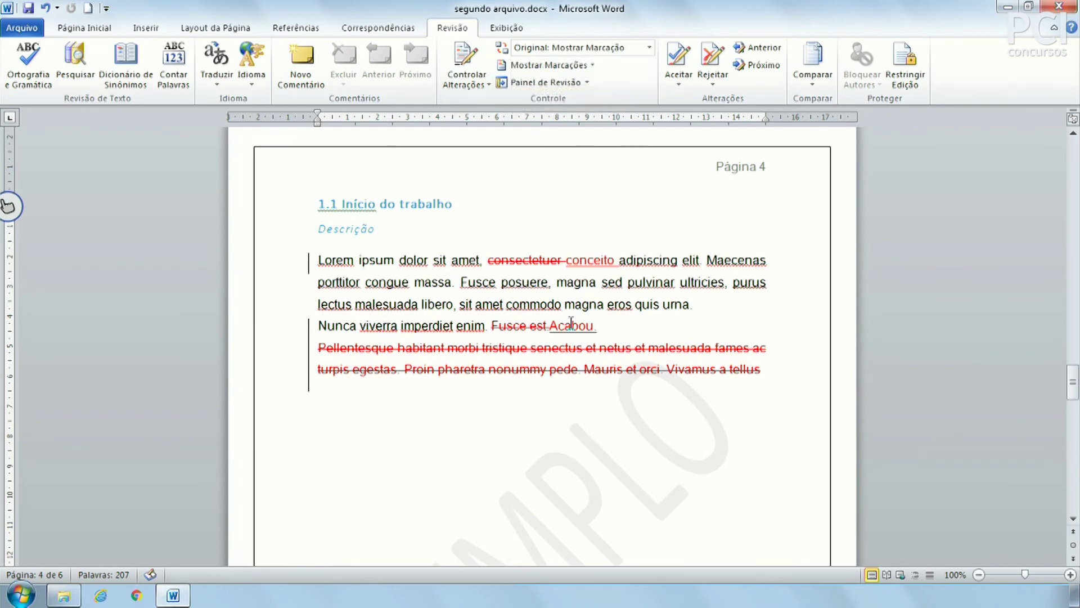
# - Display the document for review as Final: Mostrar Marcação and as Final
pyautogui.click(648, 48)
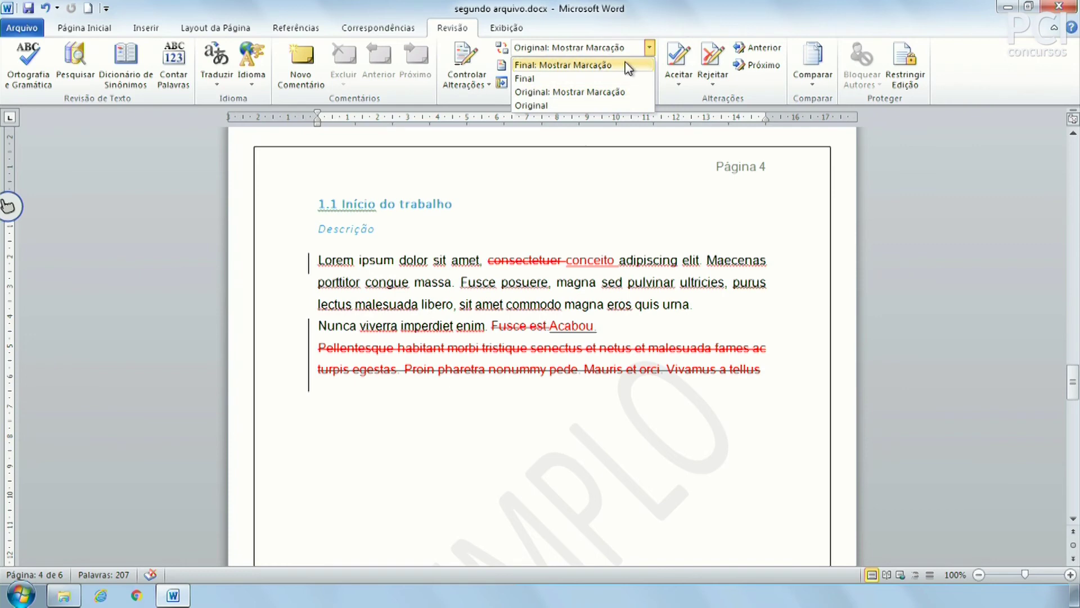
pyautogui.click(625, 65)
pyautogui.click(648, 47)
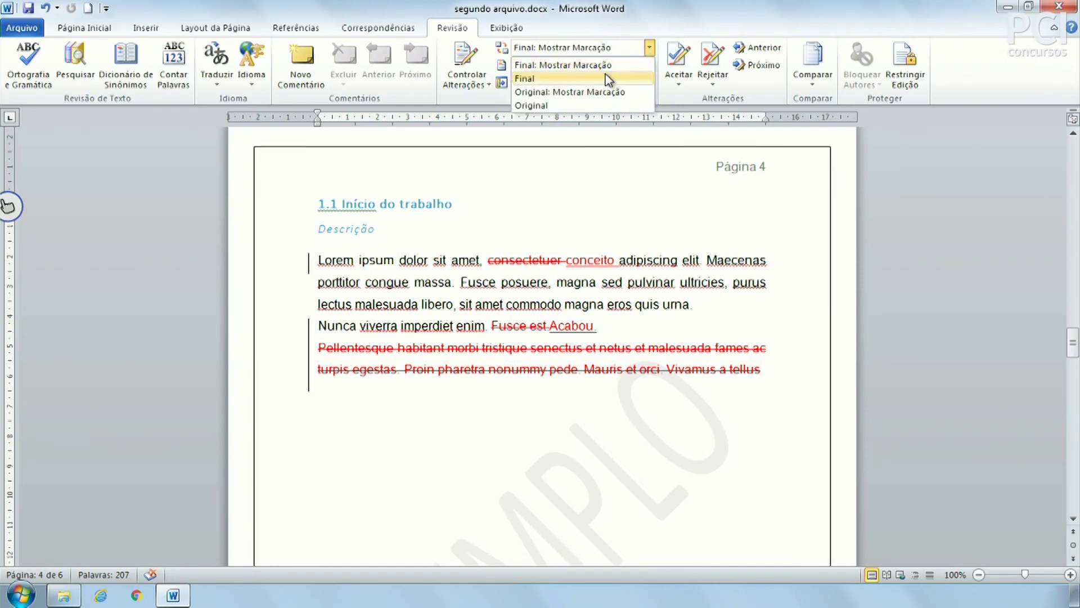
pyautogui.click(606, 78)
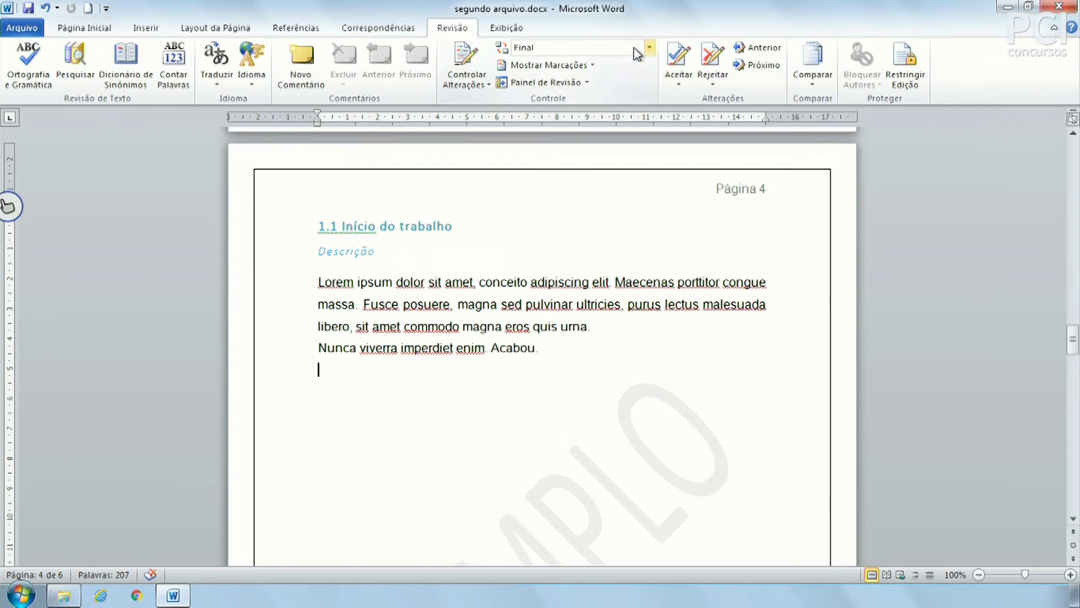
# - Show the reviewing pane listing the revisions and set the review display to Final: Mostrar Marcação
pyautogui.click(586, 66)
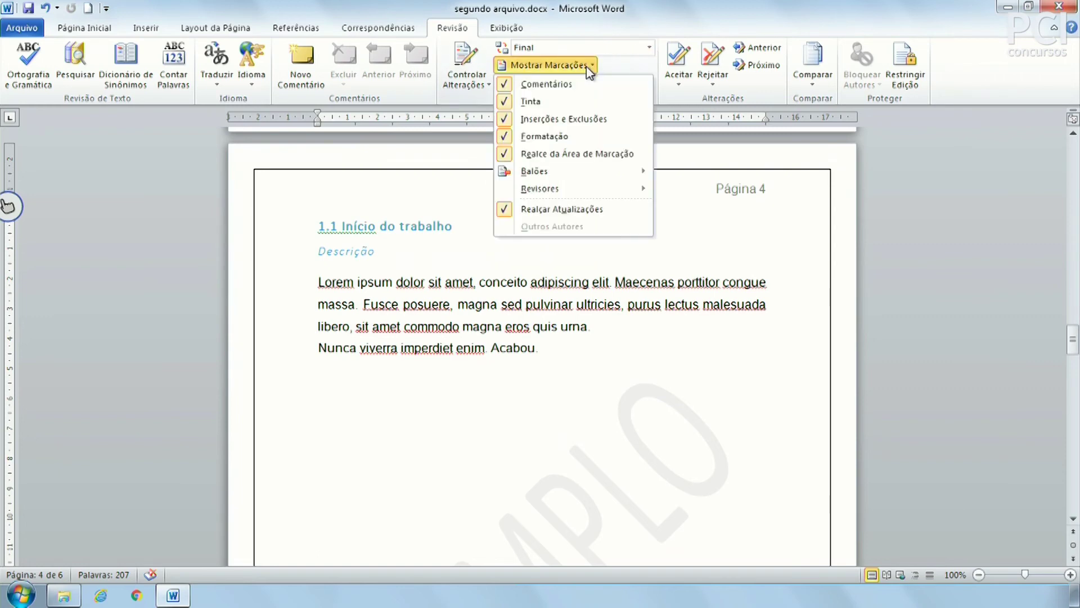
pyautogui.click(586, 60)
pyautogui.click(576, 88)
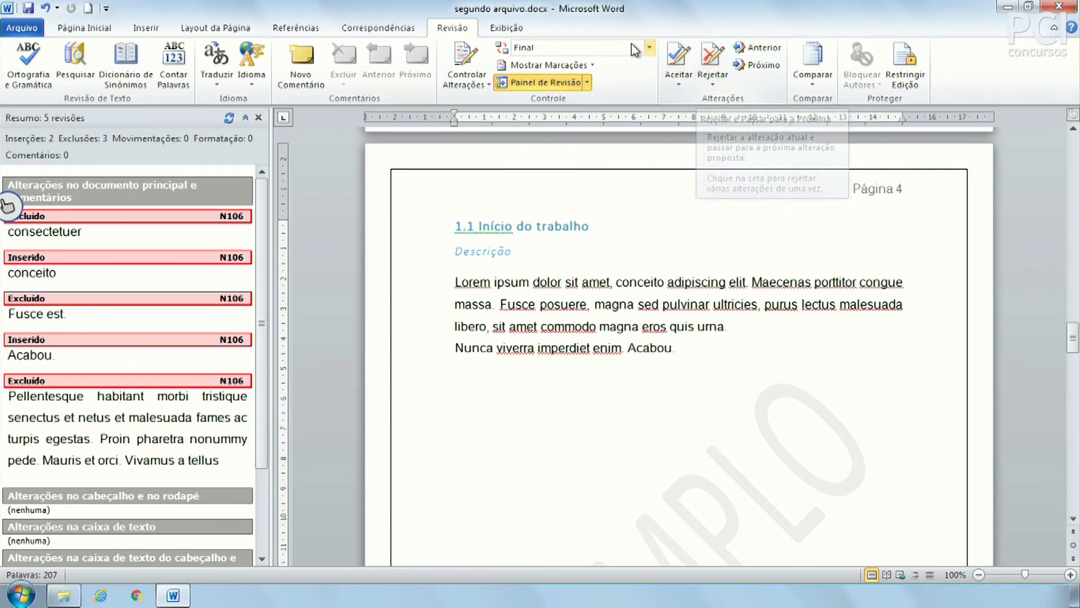
pyautogui.click(649, 51)
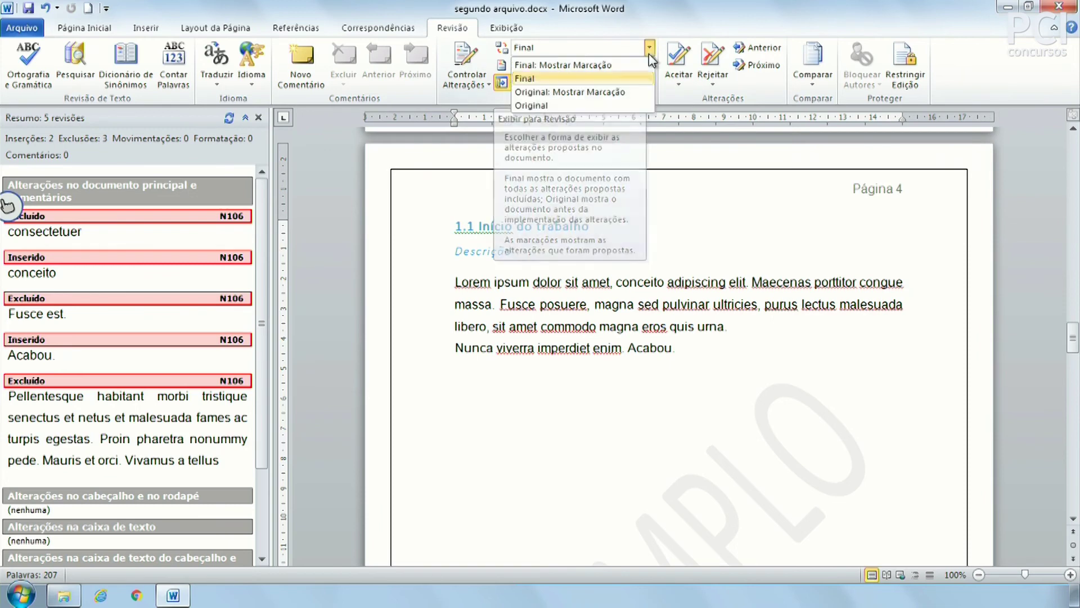
pyautogui.click(613, 64)
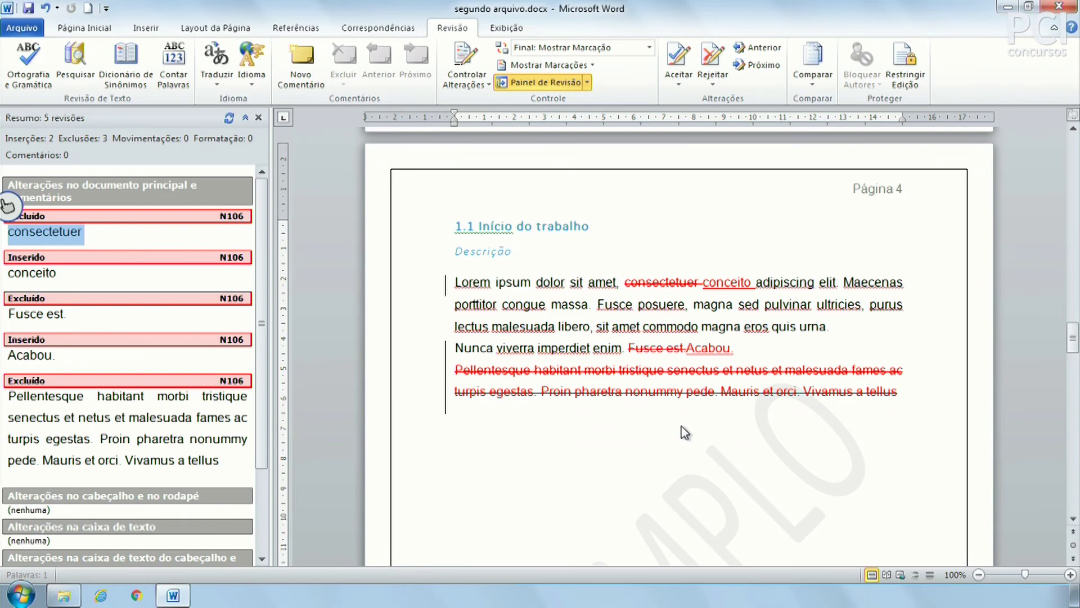
# - Accept the replacement of "consectetuer" with "conceito" and reject the replacement of "Fusce est." with "Acabou."
pyautogui.click(82, 237)
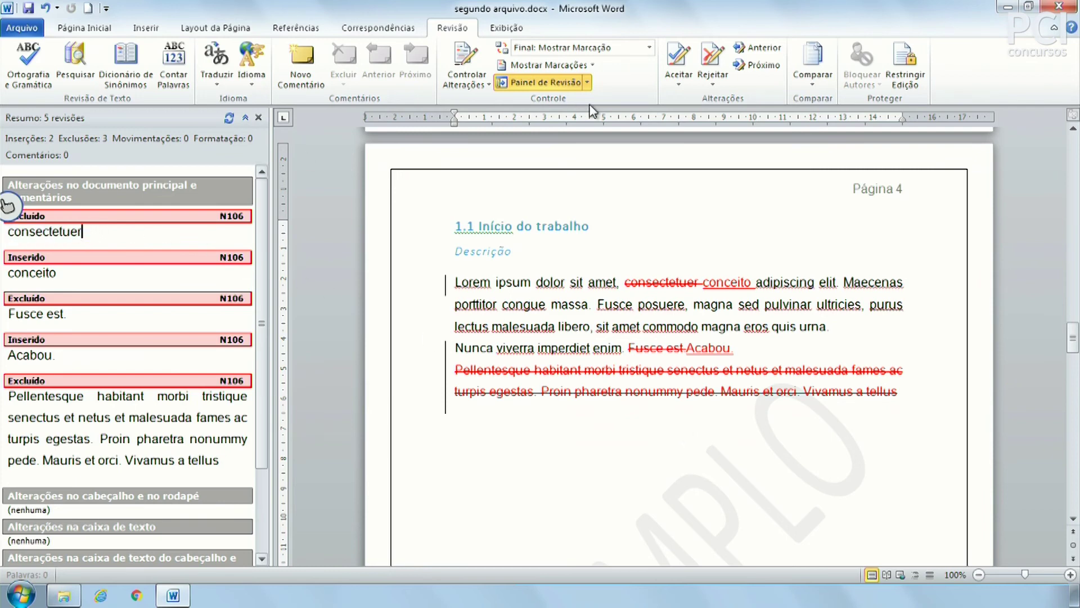
pyautogui.click(682, 57)
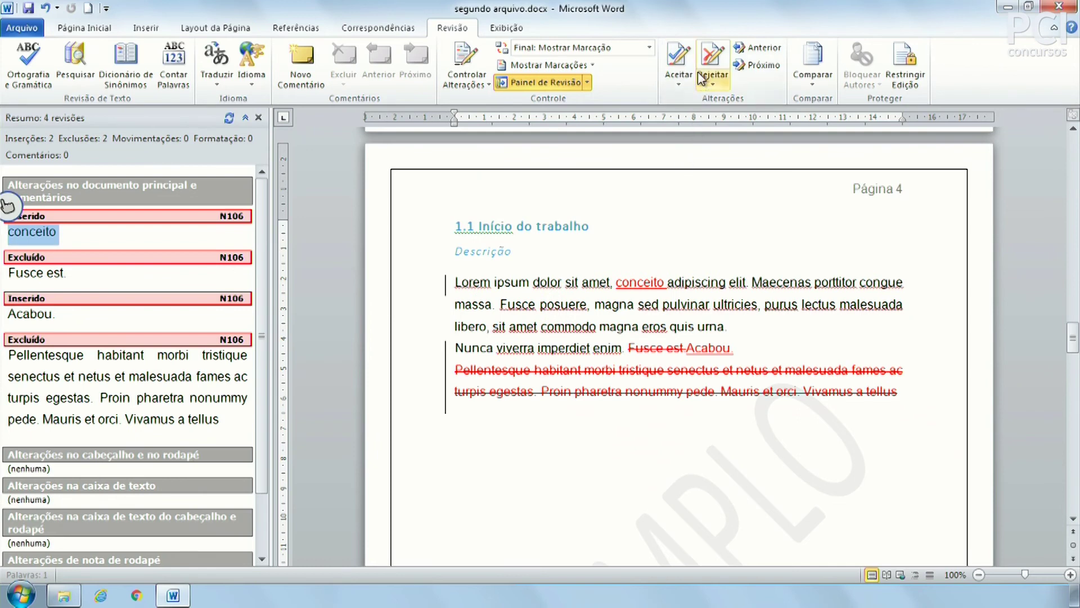
pyautogui.click(679, 55)
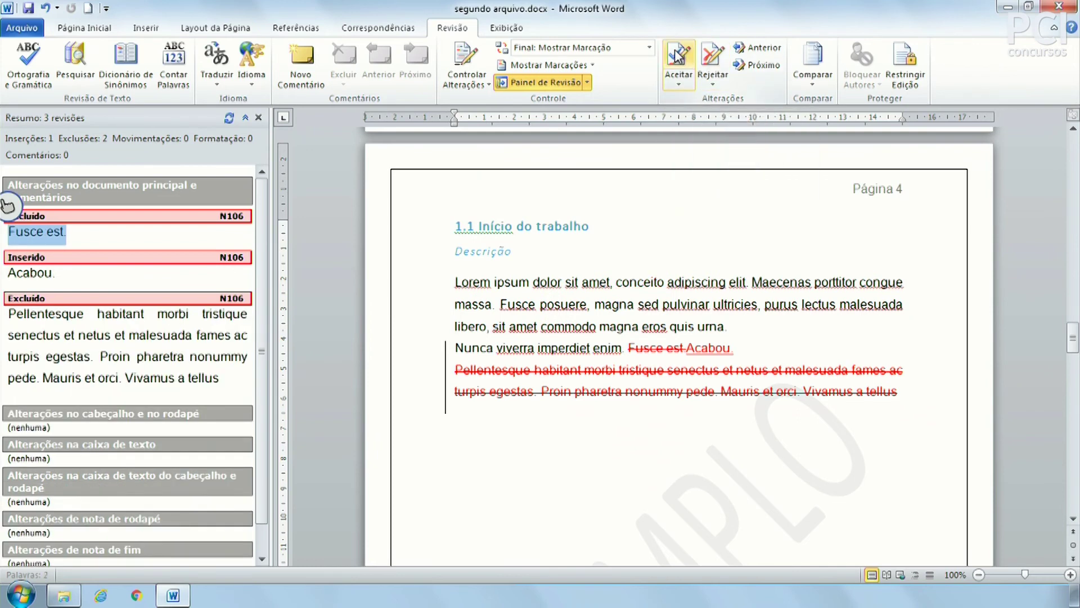
pyautogui.click(722, 54)
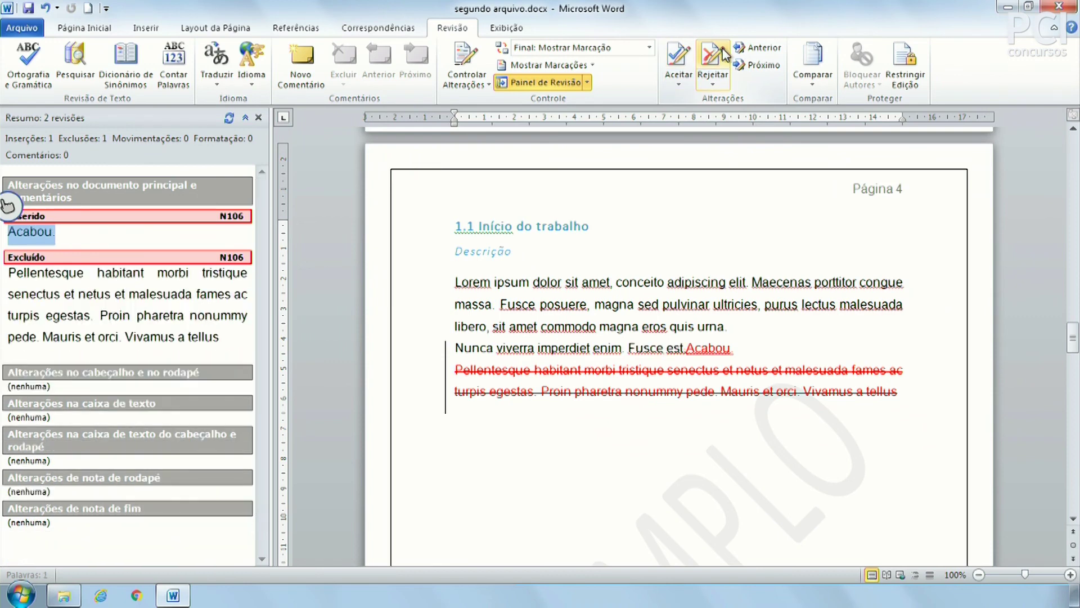
pyautogui.click(723, 55)
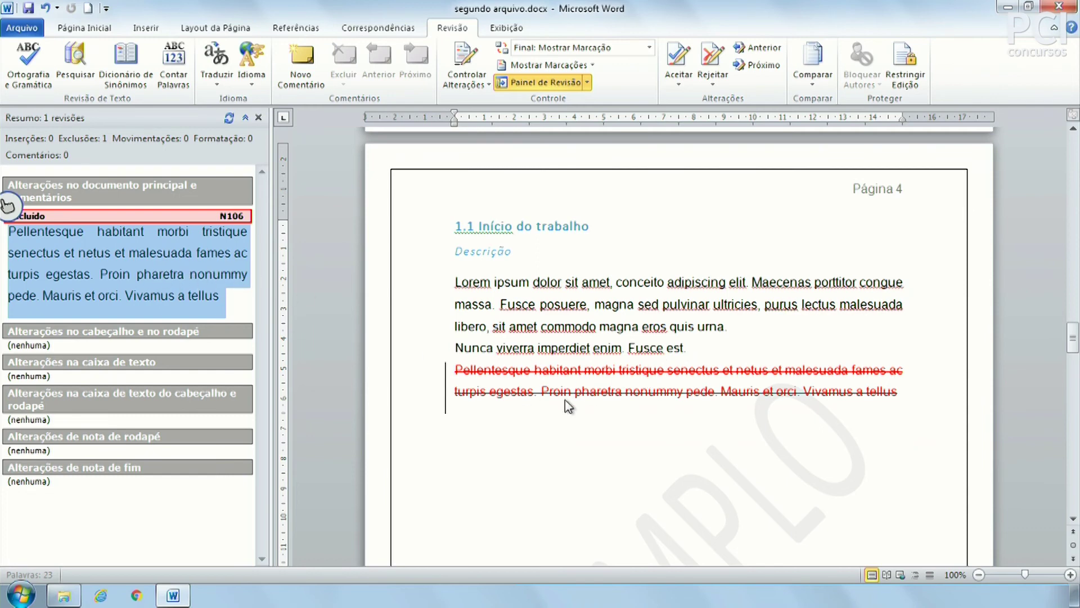
# - Accept the tracked deletion of the paragraph starting with "Pellentesque" and close the reviewing pane
pyautogui.click(683, 56)
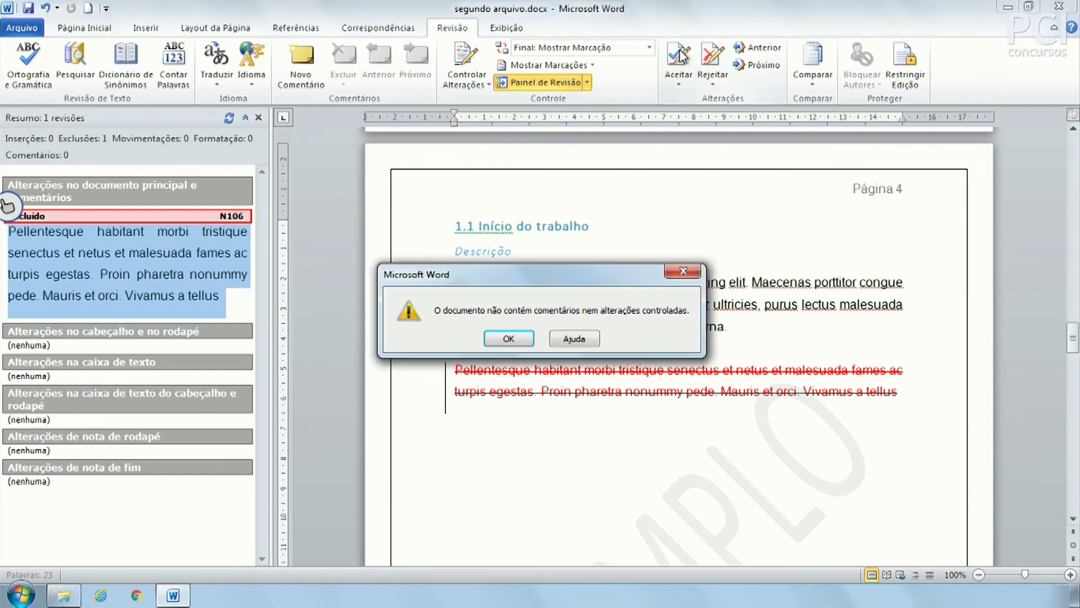
pyautogui.click(512, 337)
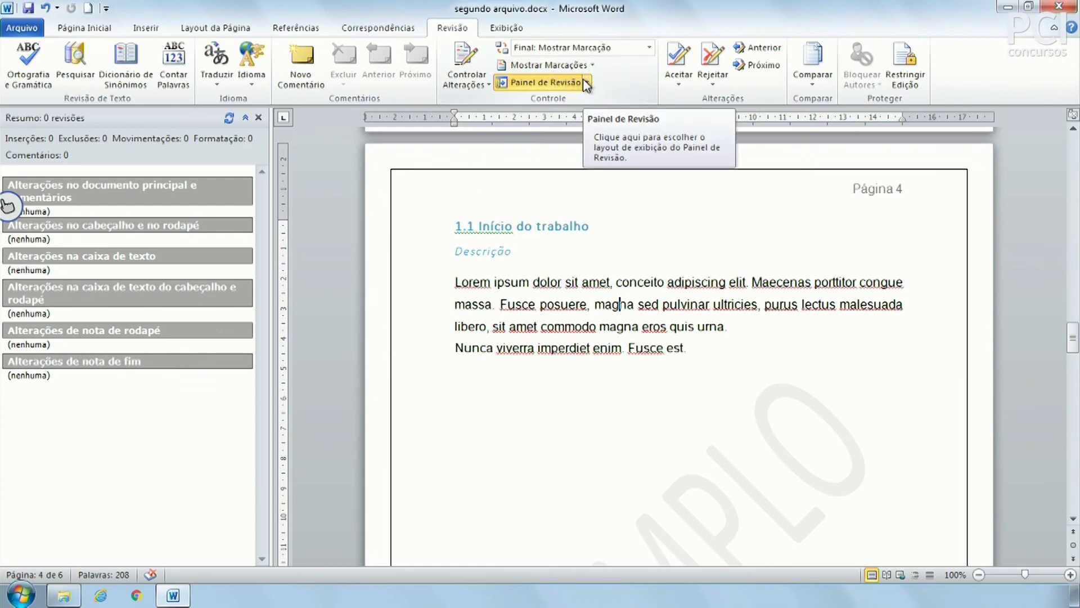
pyautogui.click(259, 119)
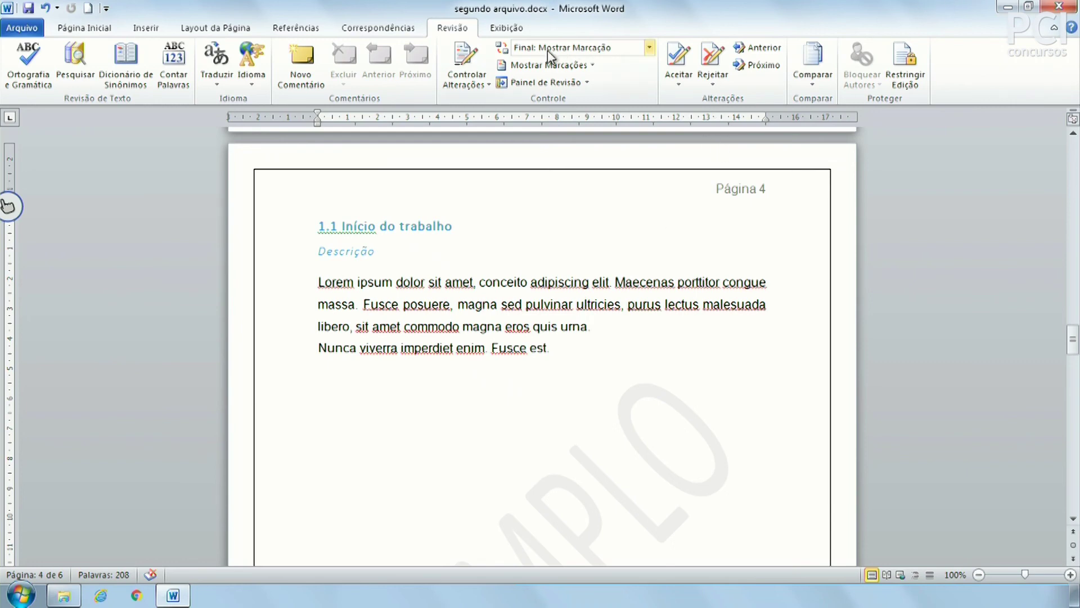
pyautogui.click(572, 354)
# - Look over the original and revised document fields for comparing two versions of a document, and cancel the comparison
pyautogui.click(820, 68)
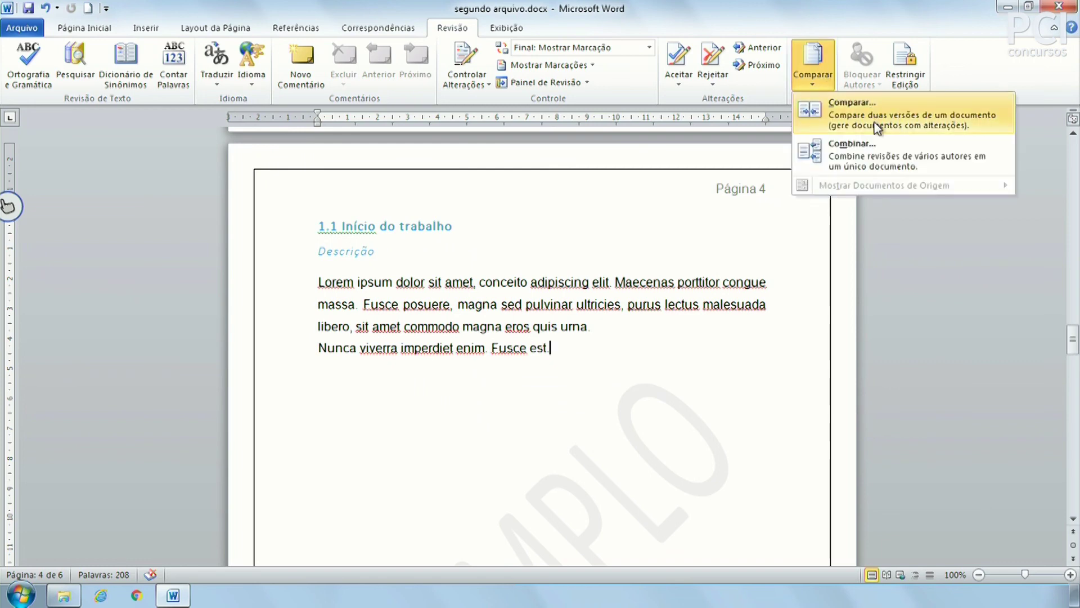
pyautogui.click(897, 118)
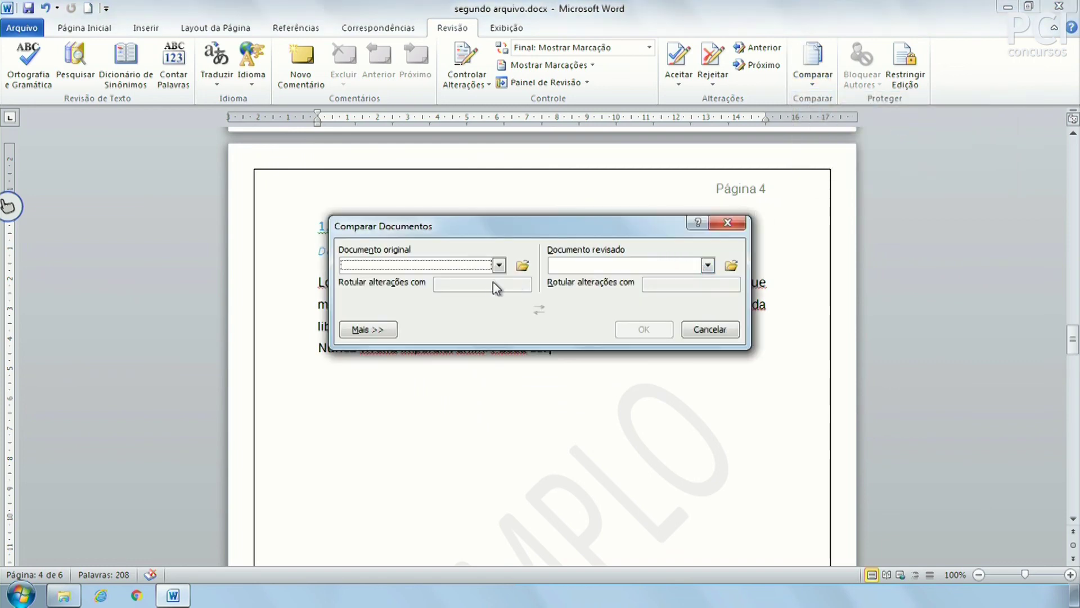
pyautogui.click(489, 266)
pyautogui.click(487, 266)
pyautogui.click(710, 329)
# - Look over the options for comparing and combining documents, open the comparison of two document versions once more, and cancel it
pyautogui.click(818, 65)
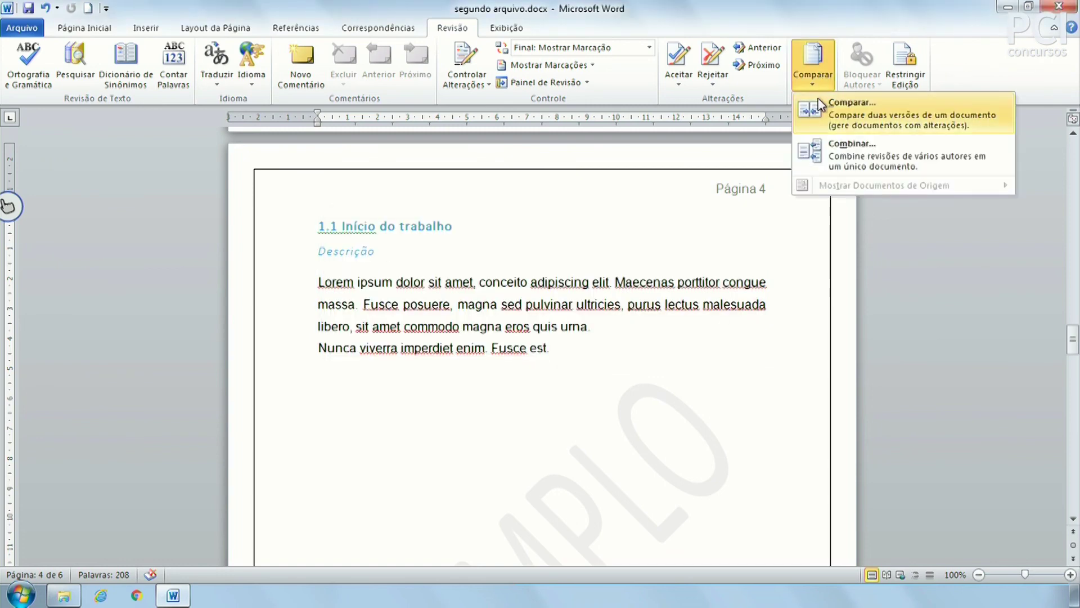
pyautogui.click(884, 110)
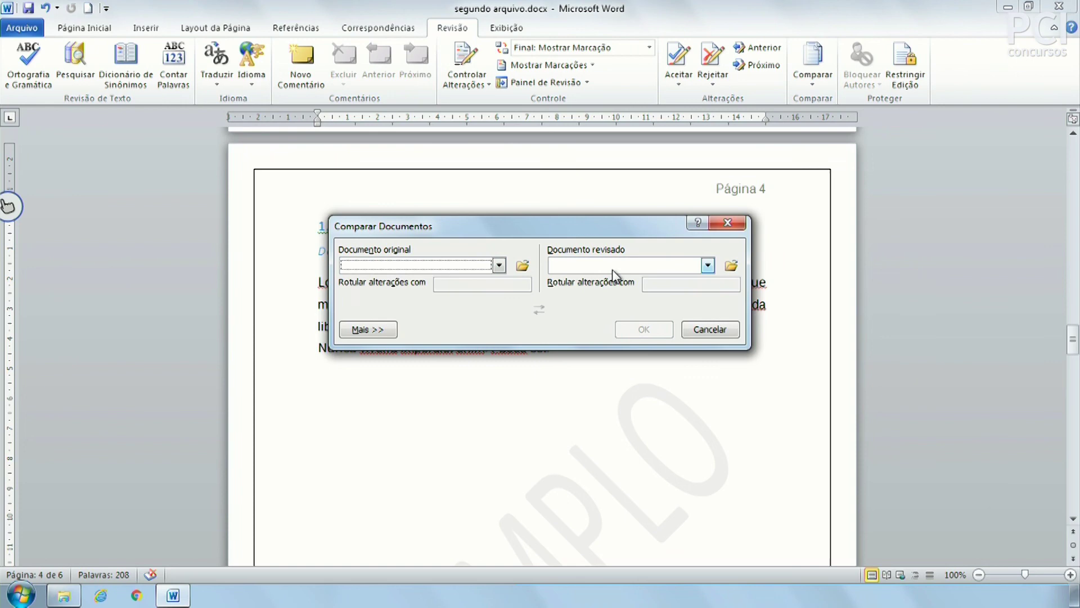
pyautogui.click(716, 331)
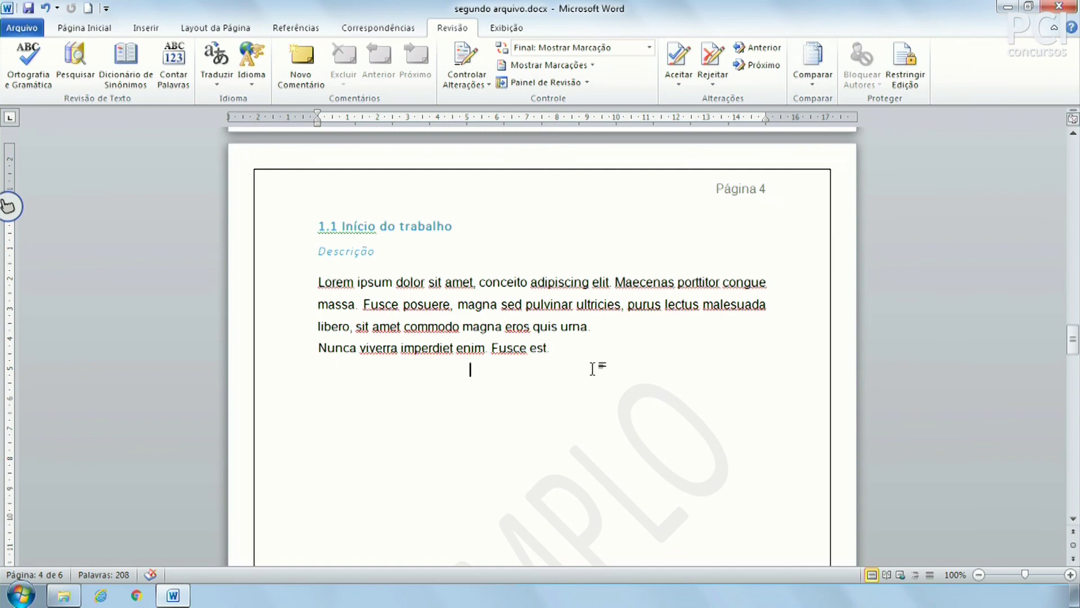
# - Look over the formatting and editing restrictions available for protecting the document, and dismiss them without applying protection
pyautogui.click(906, 65)
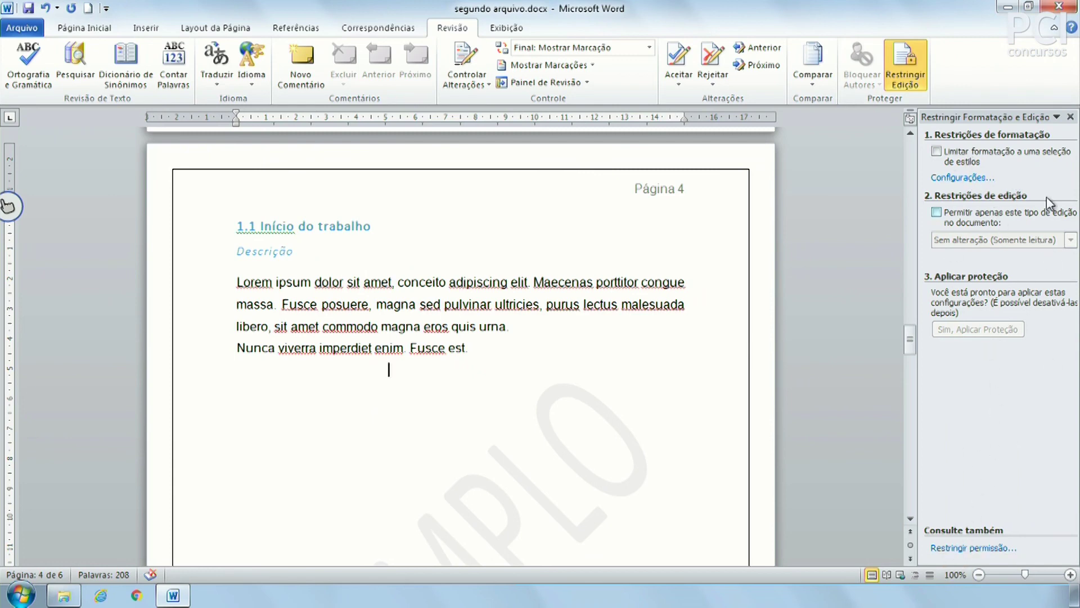
pyautogui.click(1071, 116)
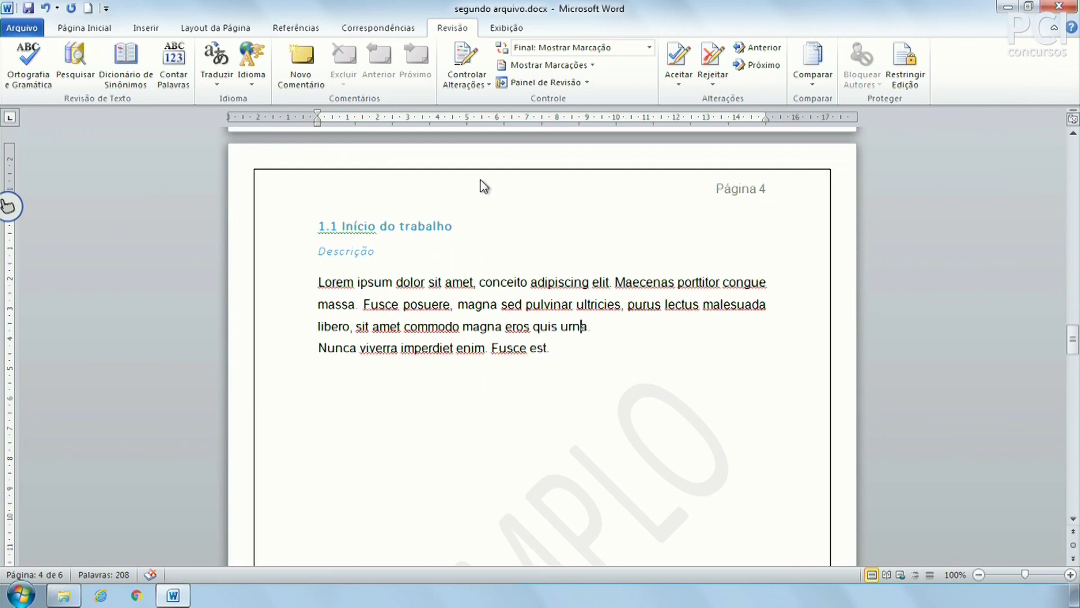
# - Glance back over the mailings and review tools and bring up the document view, zoom and window tools
pyautogui.click(388, 33)
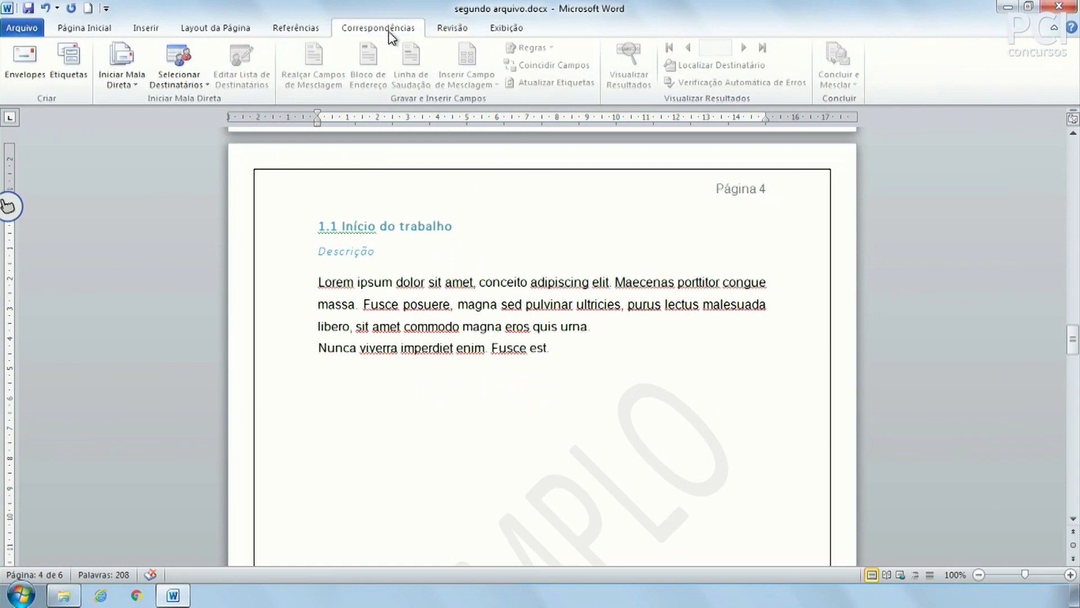
pyautogui.click(455, 32)
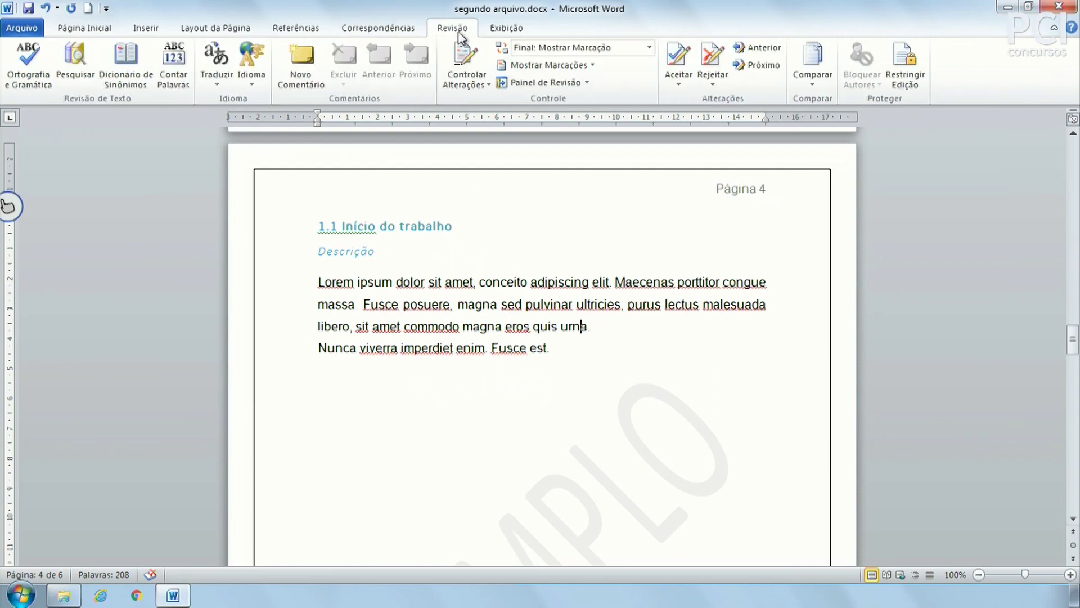
pyautogui.click(518, 31)
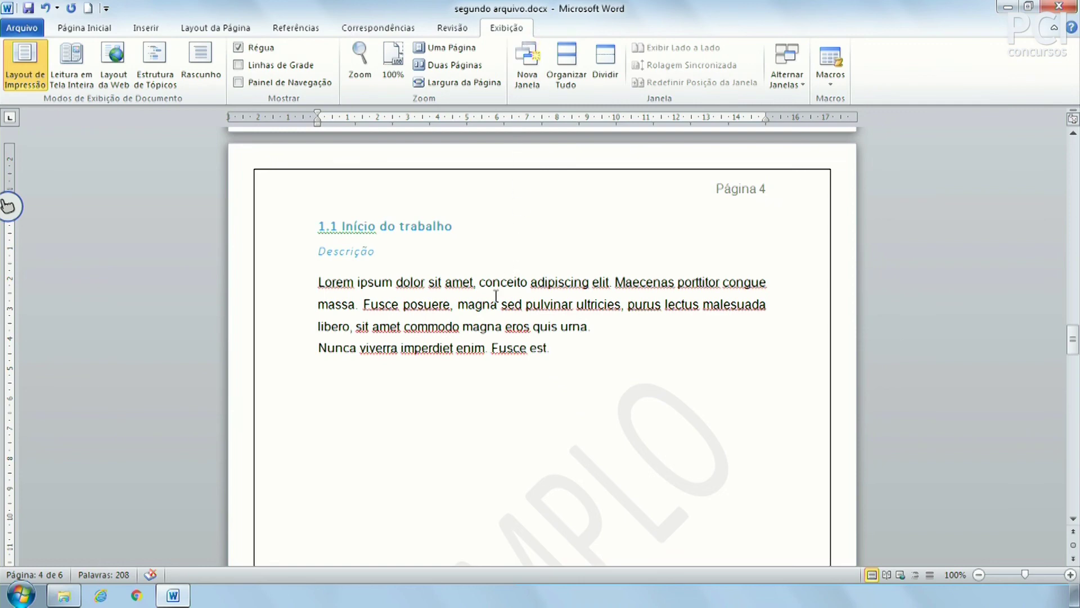